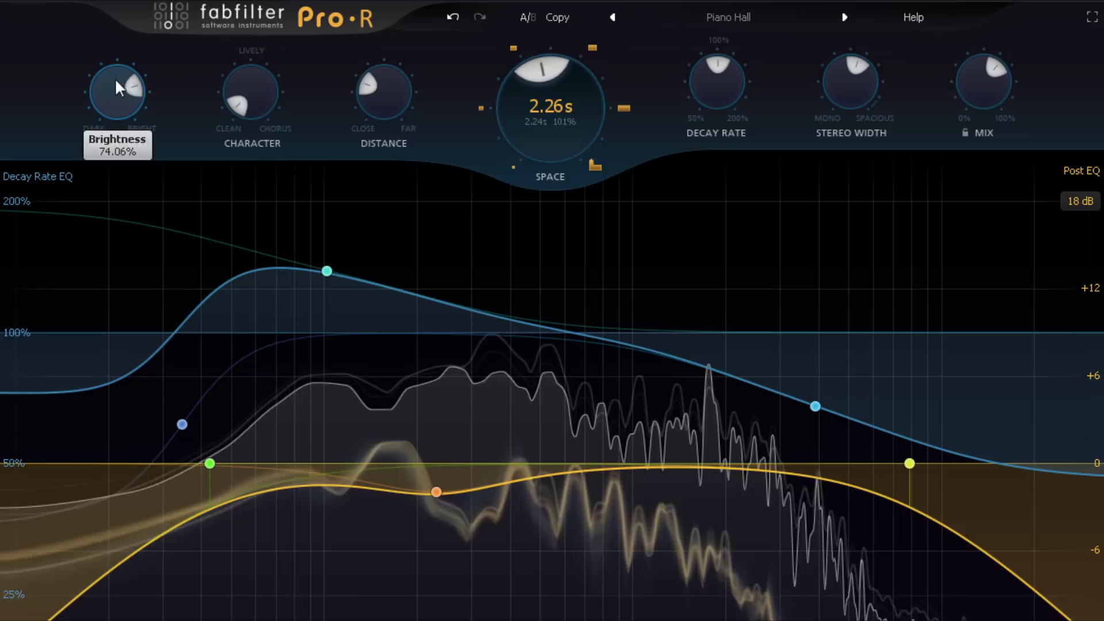
Raise Distance to about 50% and Stereo Width to about 80%, and deepen the post EQ dip near 270 Hz
mouse_move(384, 90)
left_click_drag(394, 102, 400, 29)
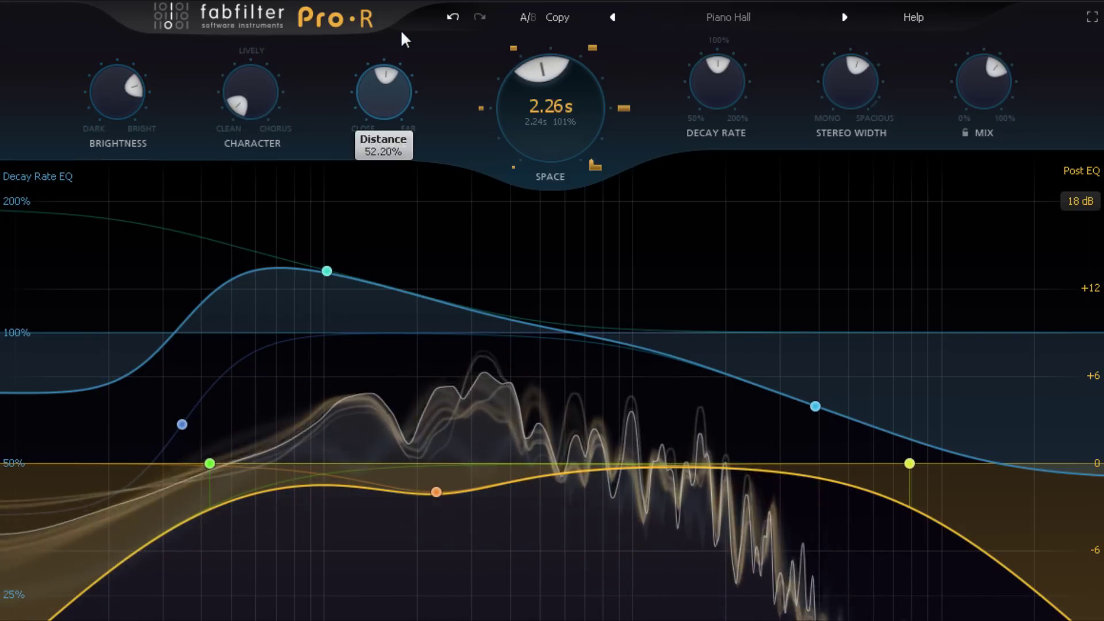
left_click_drag(838, 85, 840, 7)
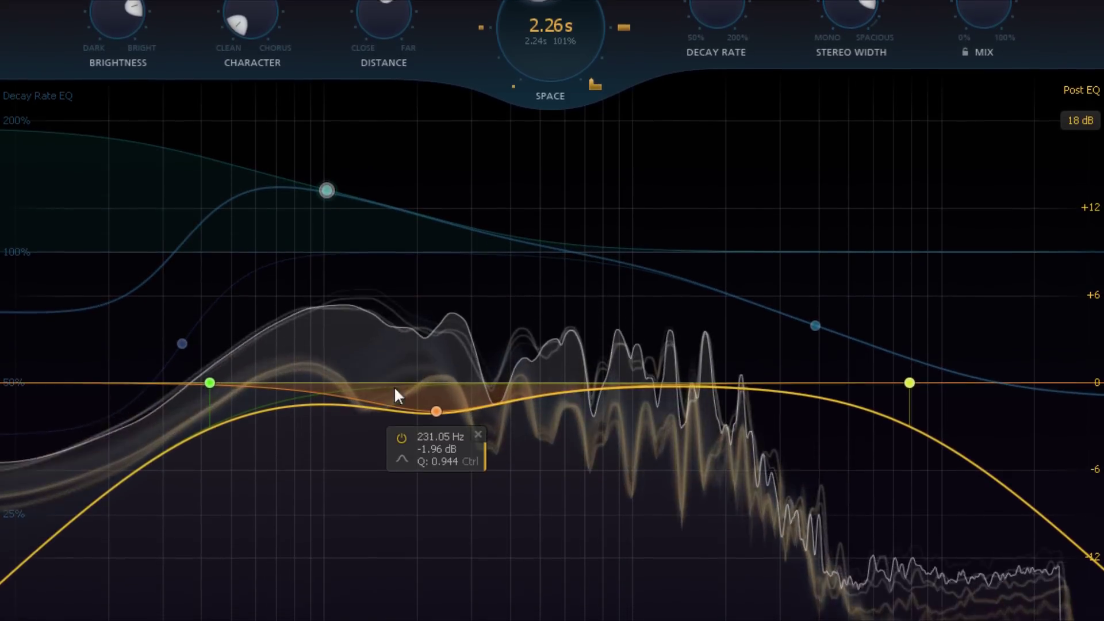
mouse_move(434, 388)
left_mouse_down()
mouse_move(437, 420)
mouse_move(456, 420)
left_mouse_up()
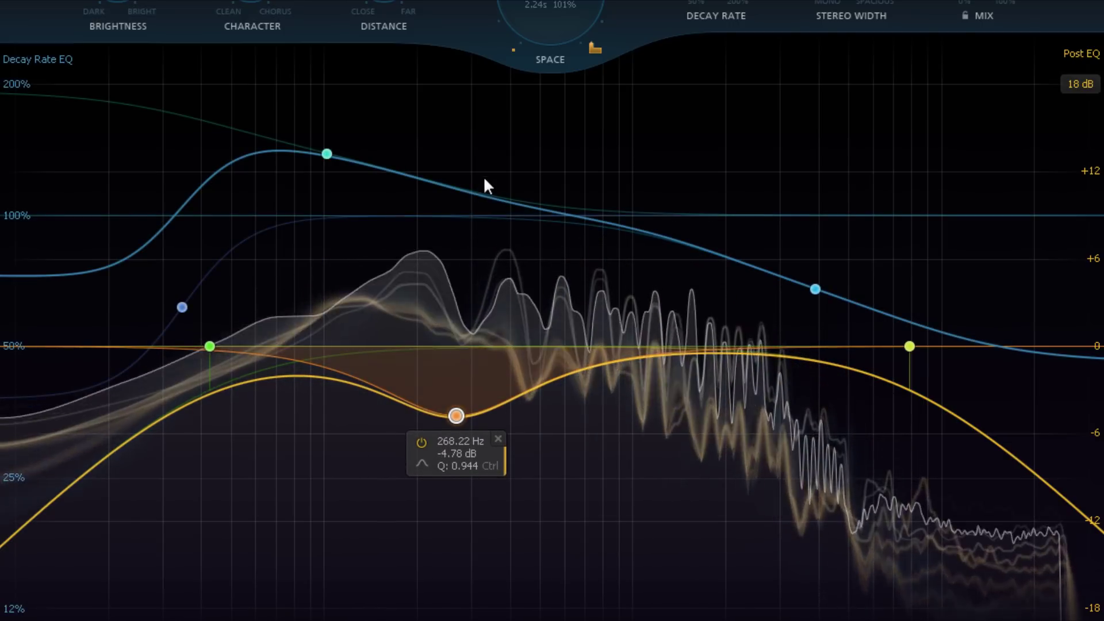
Add a Decay Rate EQ band dipping the mids to about 53%, then select the green and blue nodes
left_click(483, 199)
mouse_move(483, 210)
left_mouse_down()
mouse_move(486, 301)
mouse_move(506, 332)
mouse_move(543, 321)
mouse_move(582, 328)
left_mouse_up()
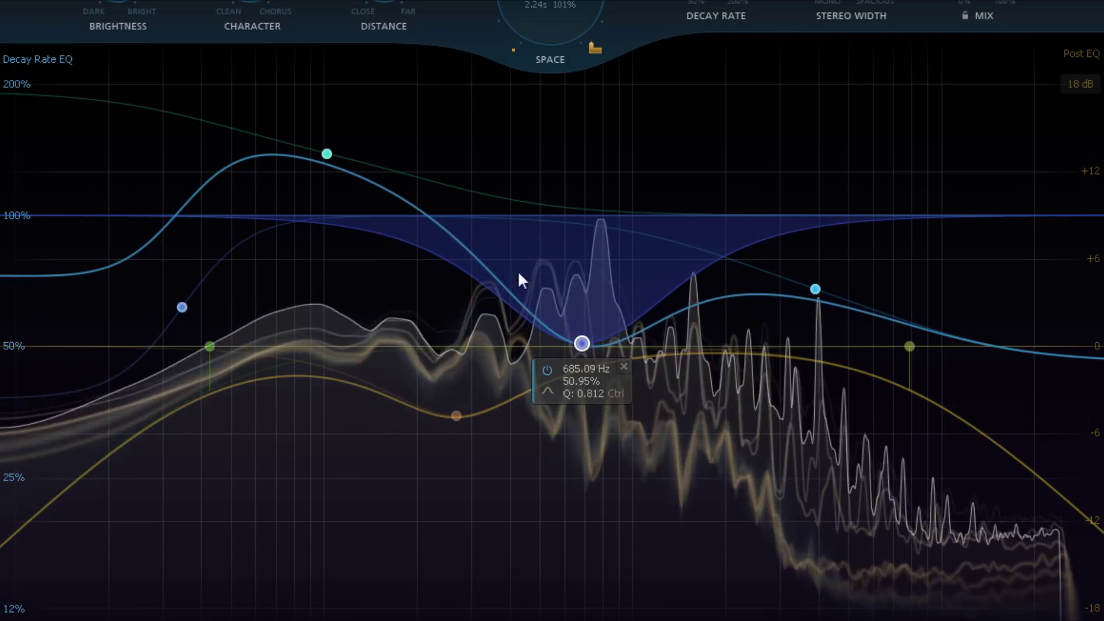
mouse_move(290, 75)
left_mouse_down()
mouse_move(437, 229)
mouse_move(621, 352)
mouse_move(608, 354)
mouse_move(582, 308)
mouse_move(551, 85)
mouse_move(628, 67)
mouse_move(646, 351)
mouse_move(645, 337)
left_mouse_up()
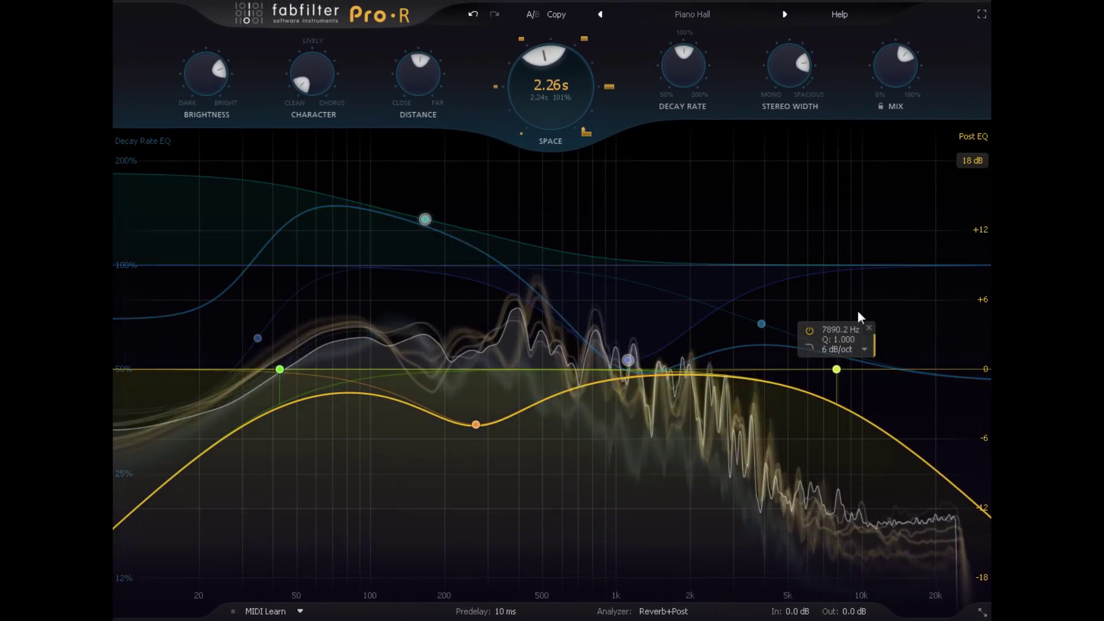
Turn the Mix knob all the way down to 0%
left_click_drag(896, 75, 913, 227)
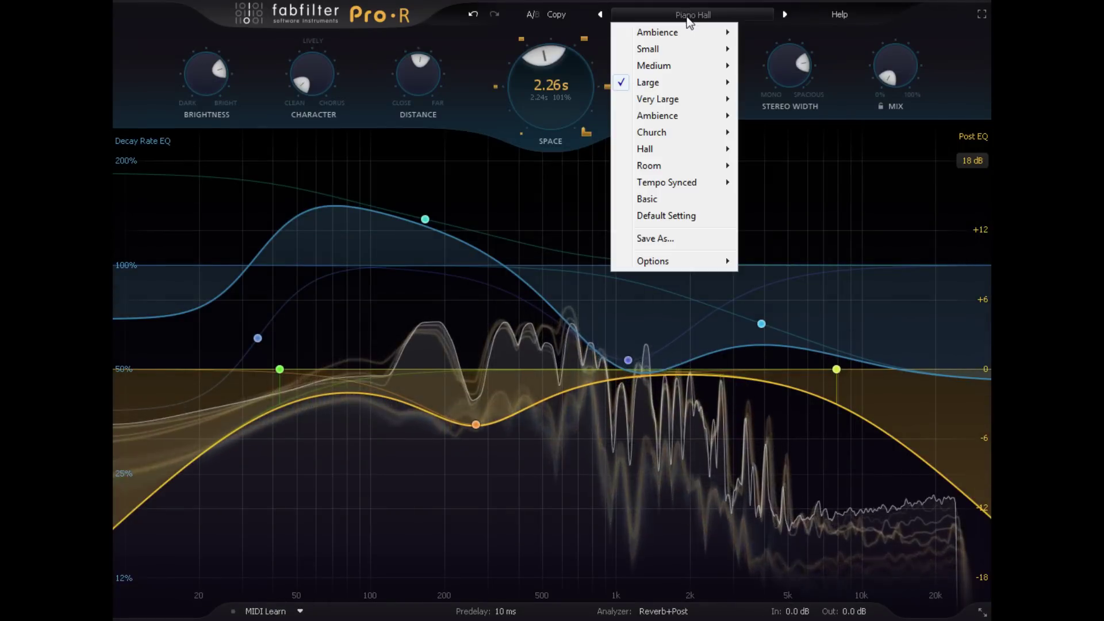
mouse_move(649, 82)
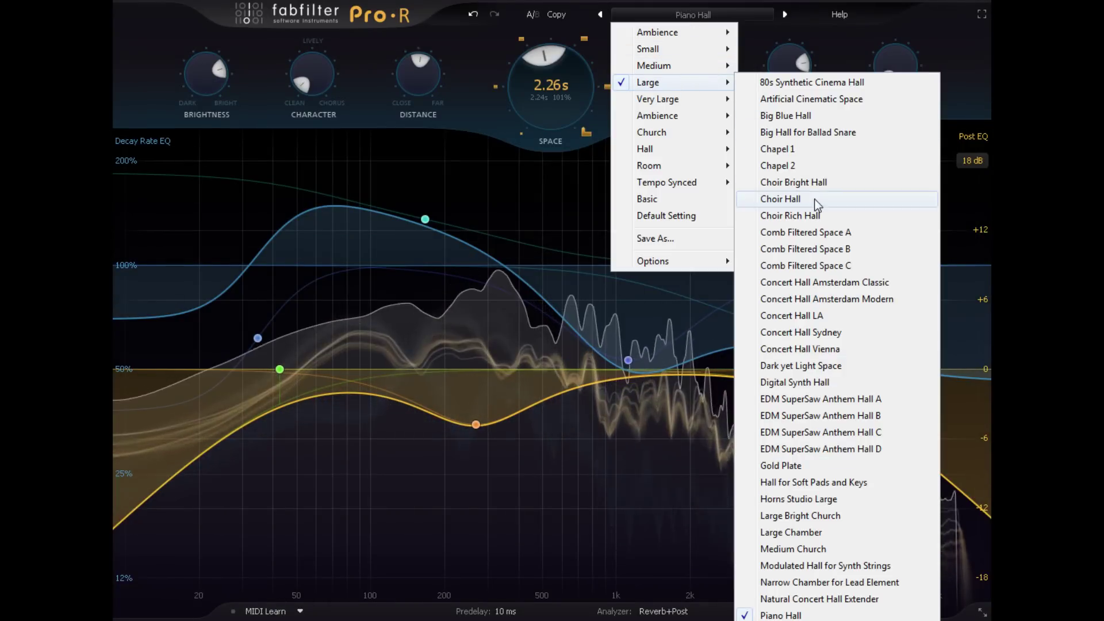
Load Concert Hall Amsterdam Classic at 60% mix, then step through presets to Concert Hall Sydney
left_click(819, 281)
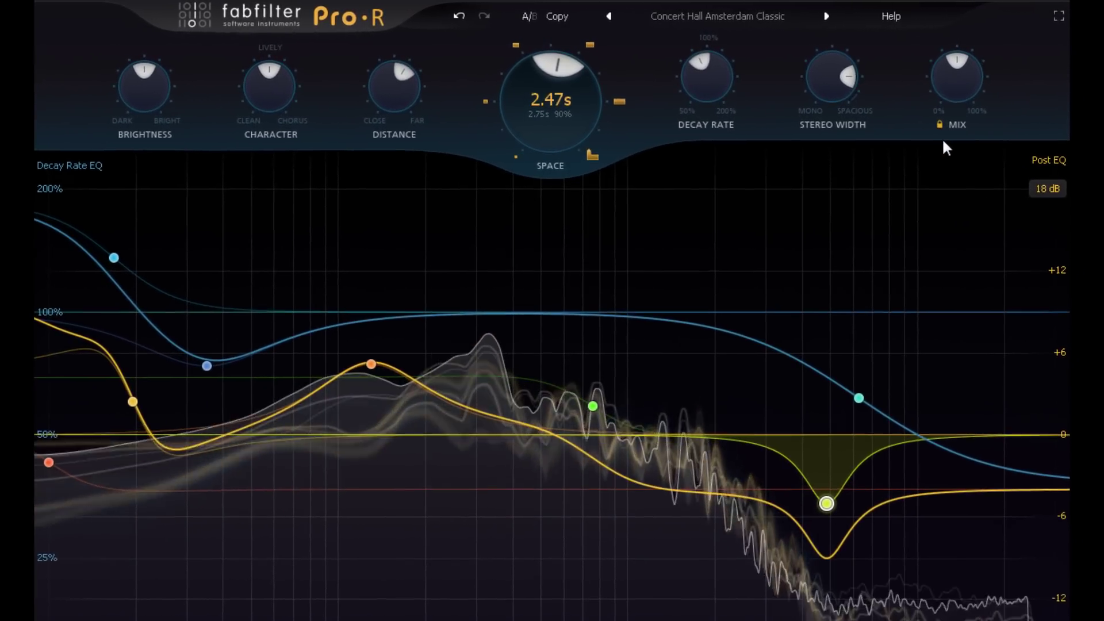
left_click_drag(963, 94, 975, 61)
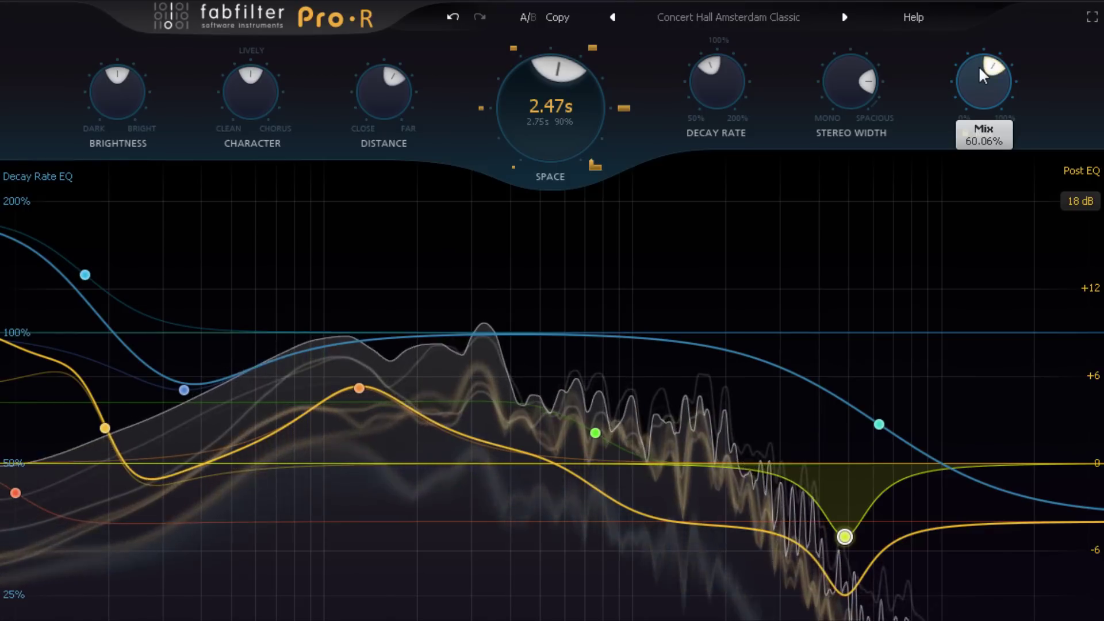
left_click(848, 14)
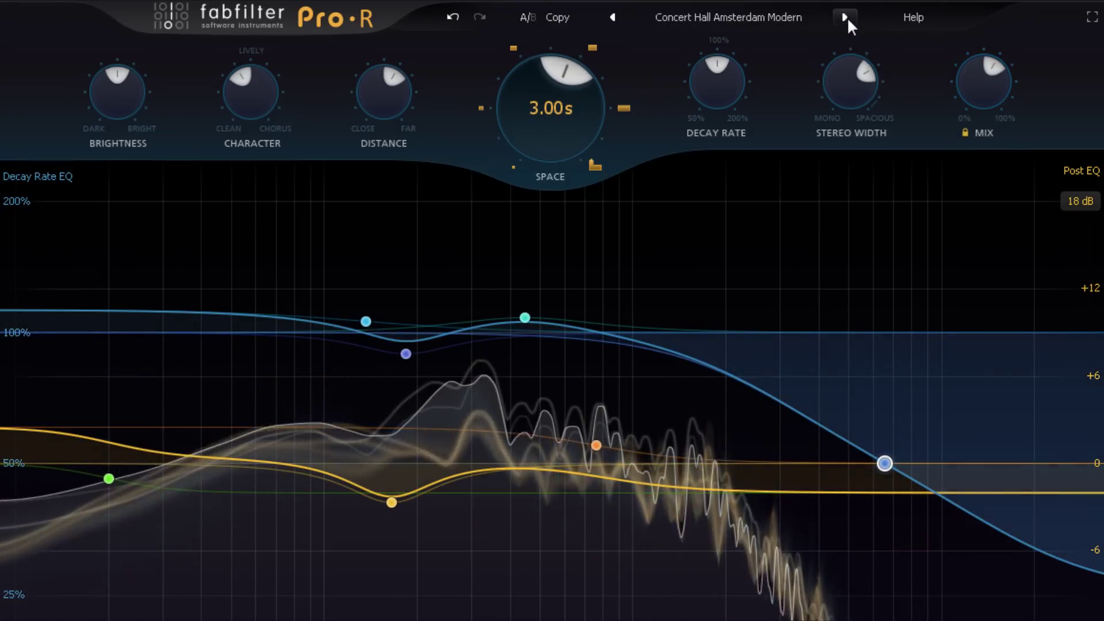
left_click(848, 16)
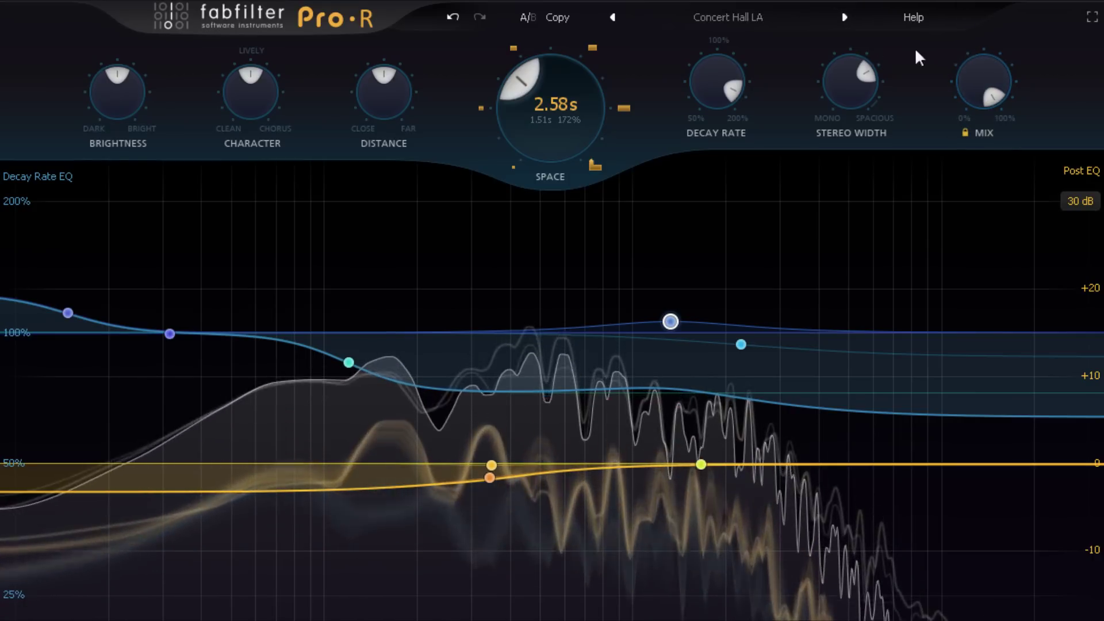
left_click(844, 17)
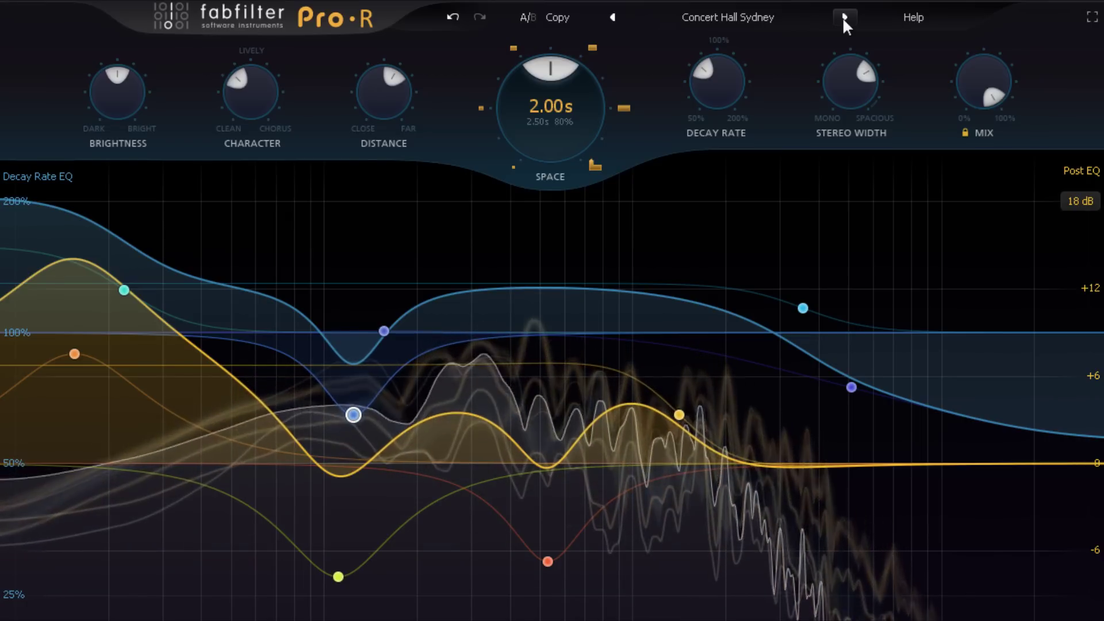
left_click(755, 19)
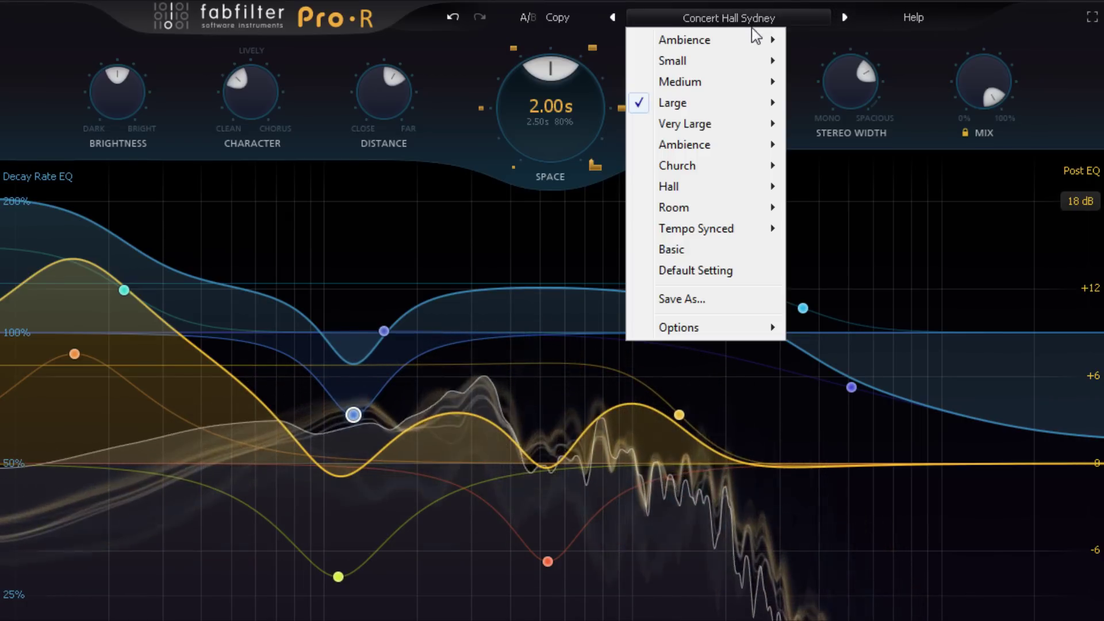
Load the Default Setting preset and adjust the reverb time with the Space knob
left_click(725, 273)
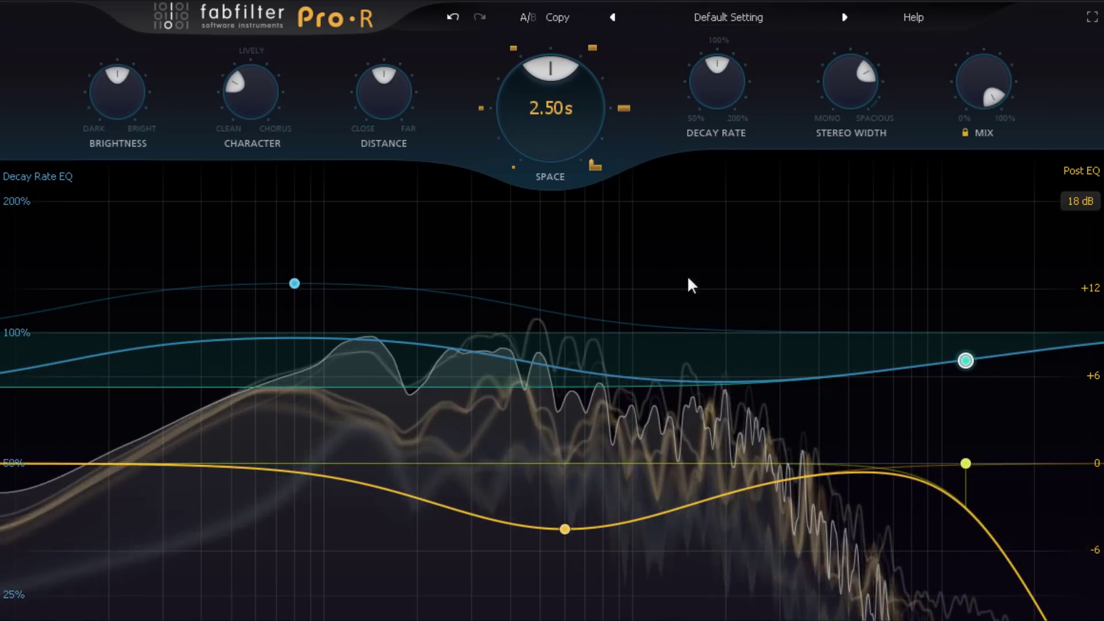
mouse_move(551, 106)
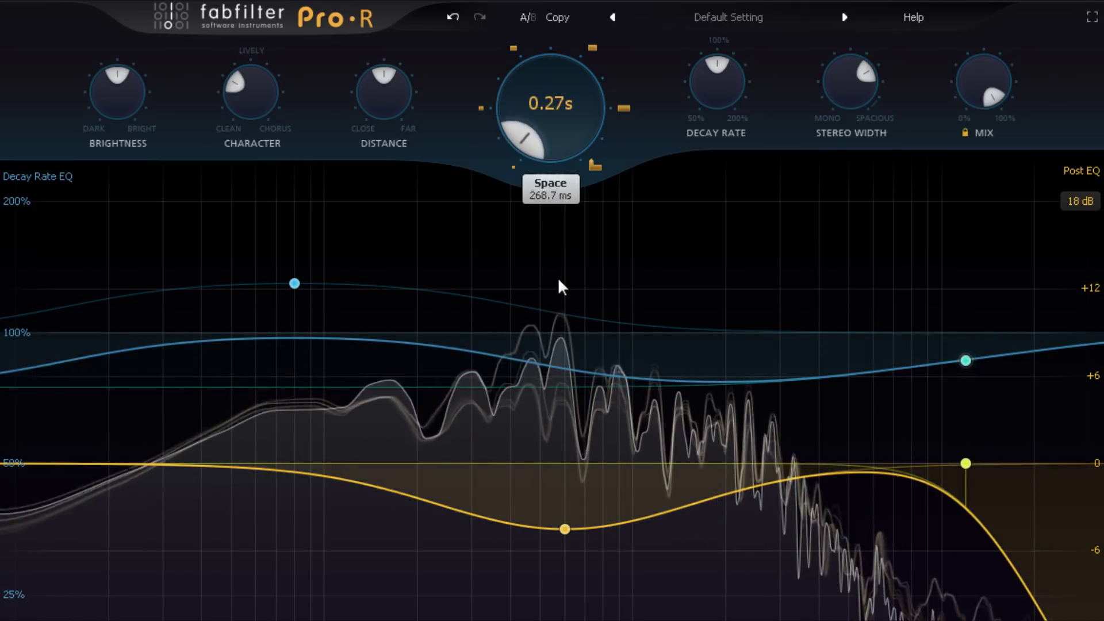
mouse_move(559, 286)
left_mouse_down()
mouse_move(536, 123)
mouse_move(541, 8)
left_mouse_up()
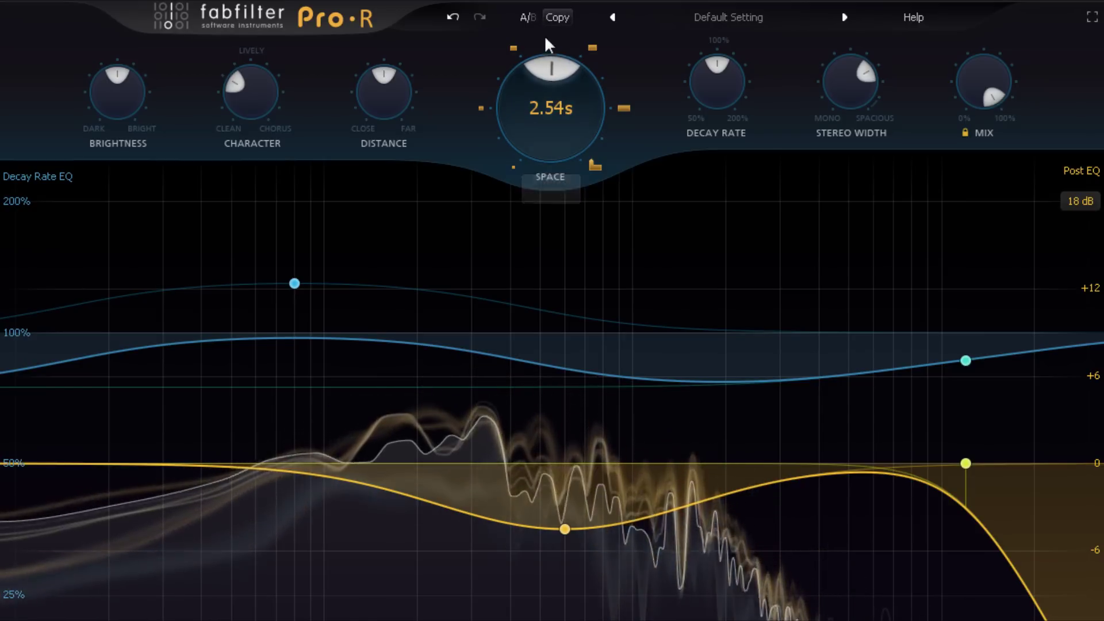
Set Space to about 5.22 s and Decay Rate to 91% for a 4.72 s tail, and Distance to 0%
left_click_drag(556, 131, 558, 27)
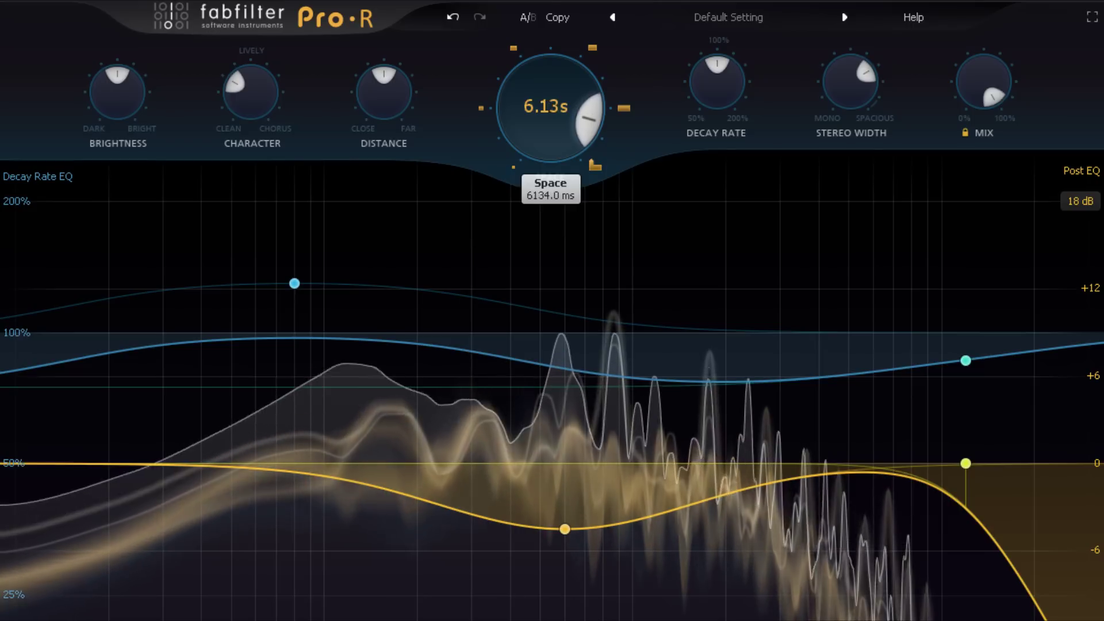
left_click_drag(557, 86, 556, 105)
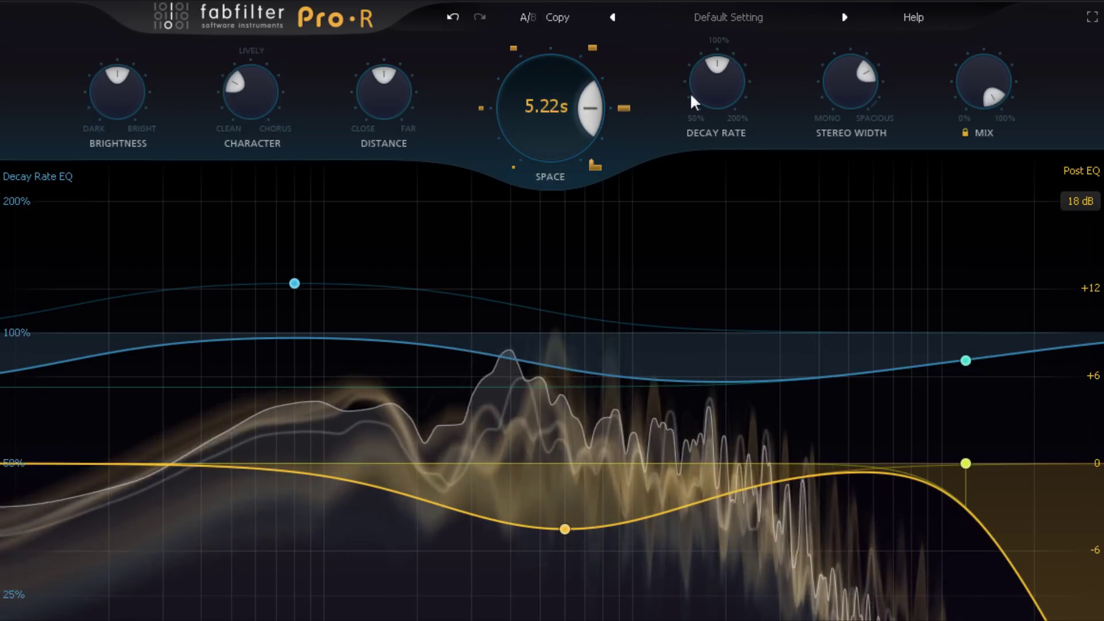
left_click_drag(714, 94, 711, 23)
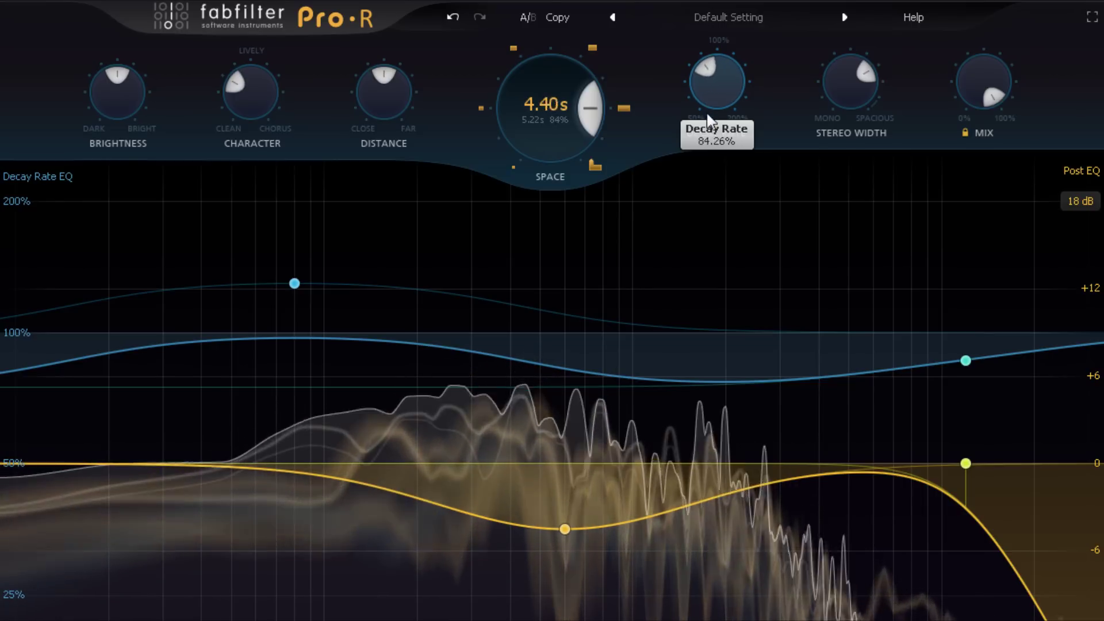
left_click_drag(707, 91, 707, 90)
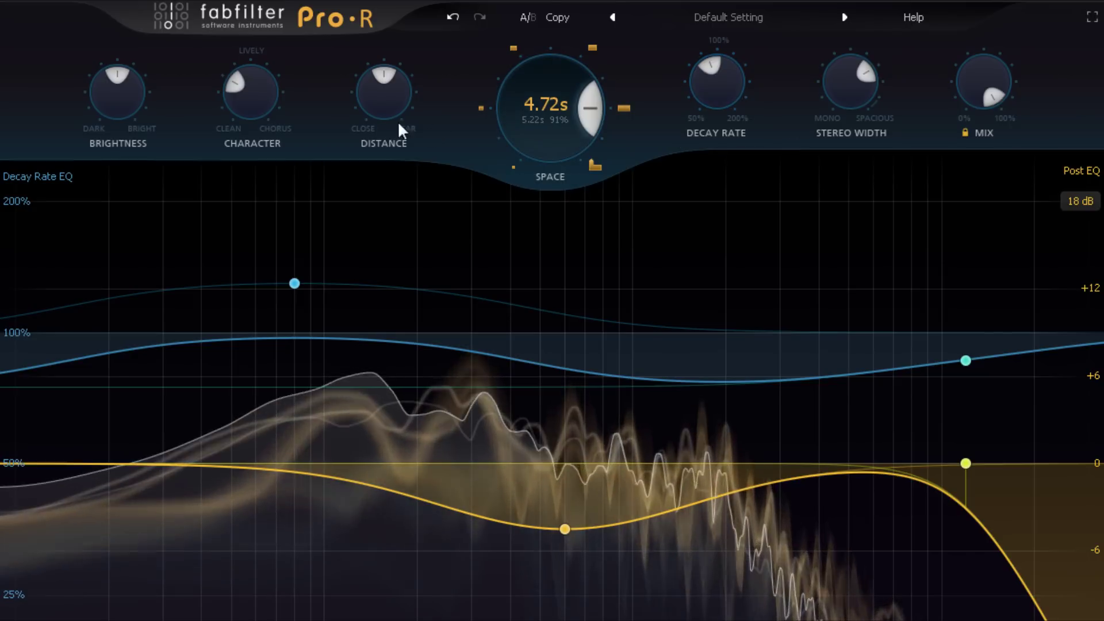
left_click_drag(380, 103, 387, 160)
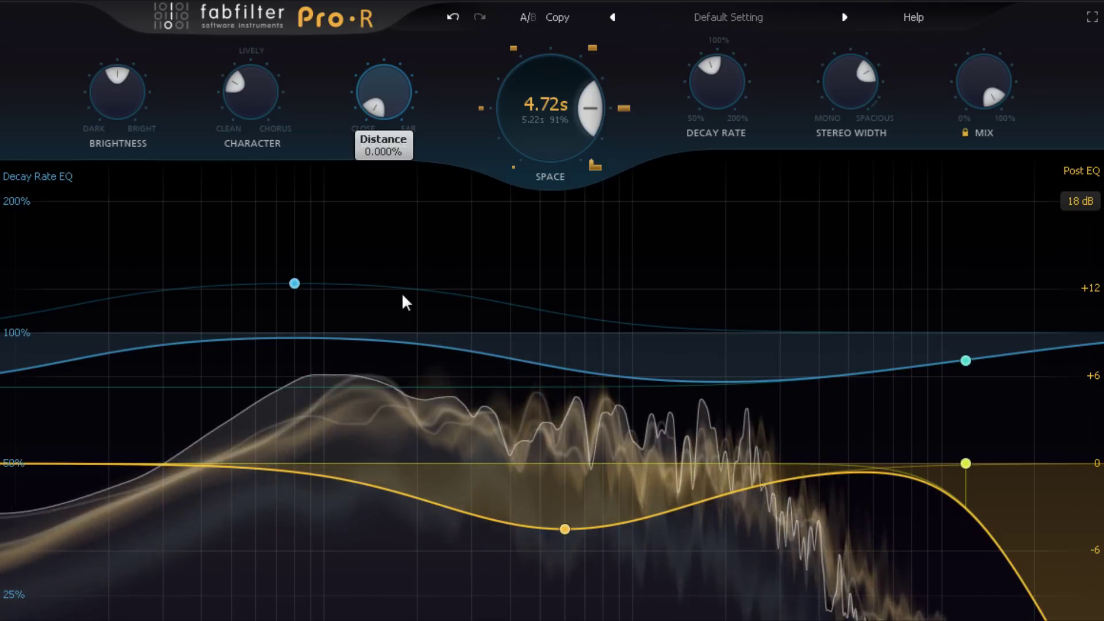
Push Distance up to about 84% and select the Predelay field
left_click_drag(401, 292, 387, 214)
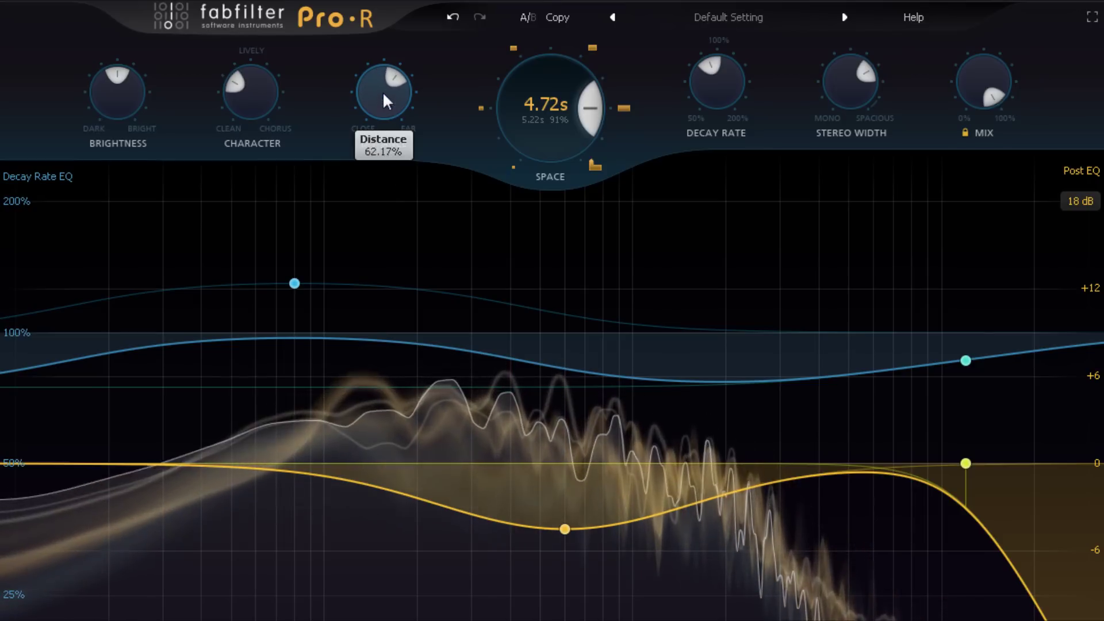
left_click_drag(379, 44, 378, 2)
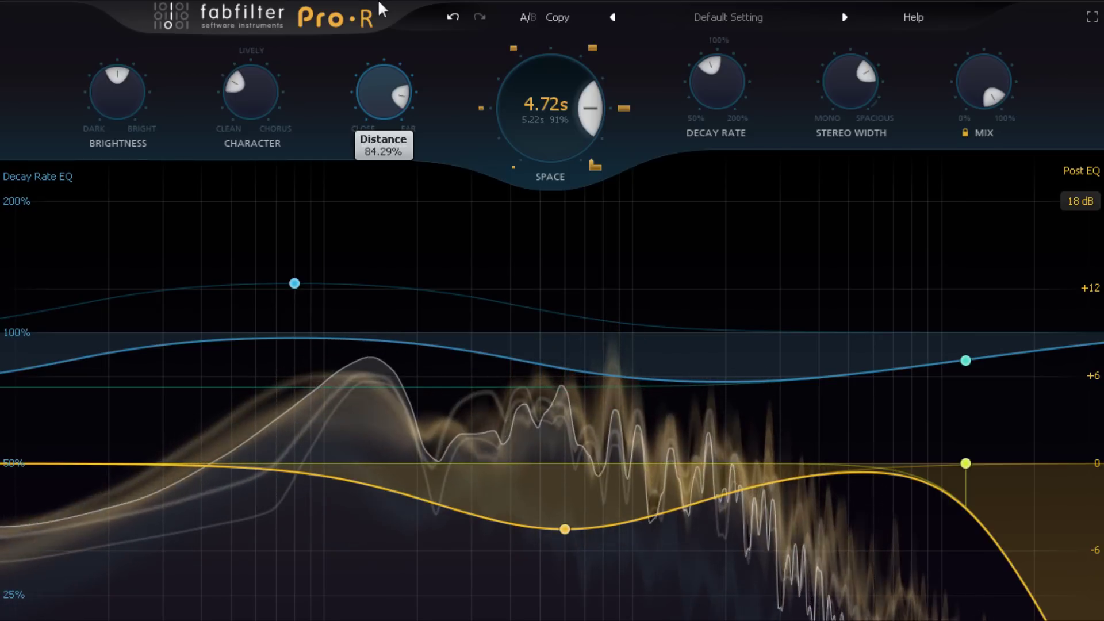
left_click_drag(378, 2, 378, 24)
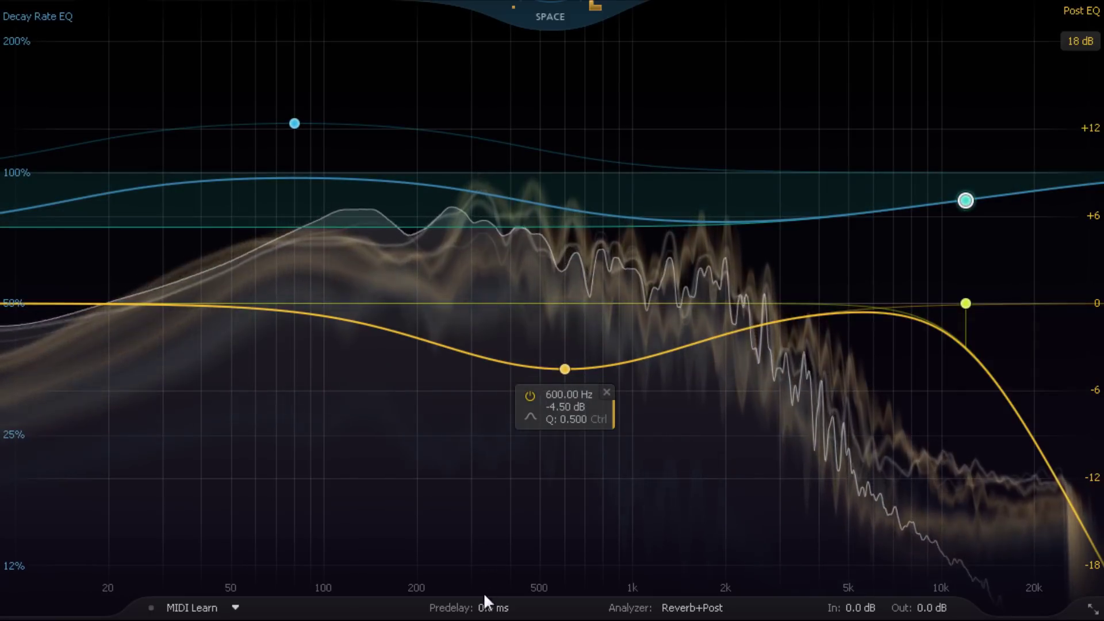
left_click(484, 593)
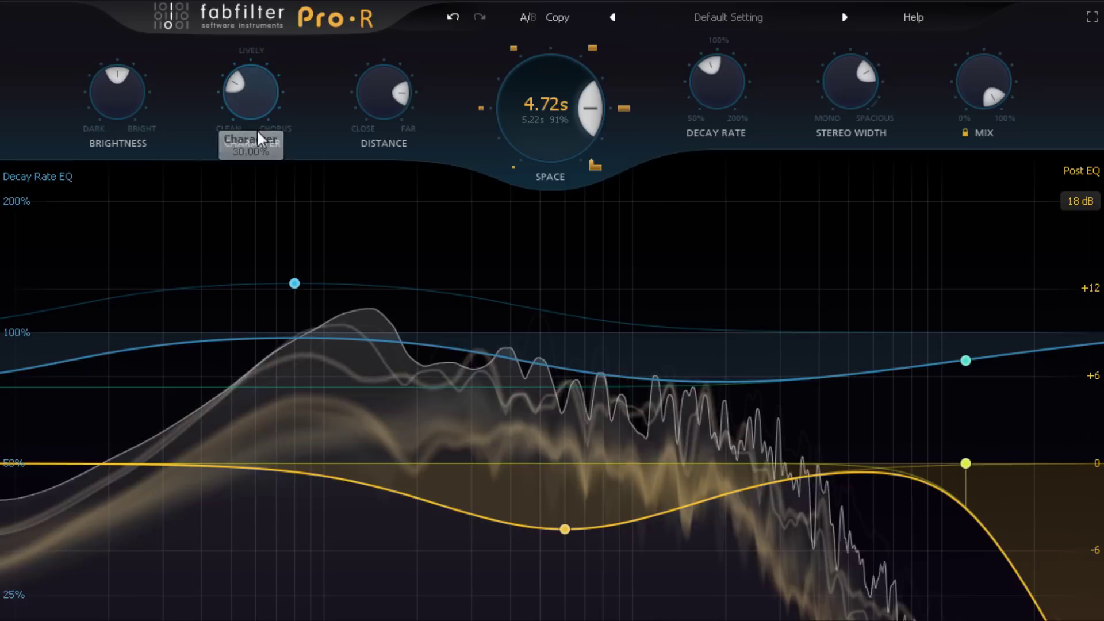
Adjust the Character knob, pushing the reverb character up toward Chorus
left_click_drag(256, 91, 256, 197)
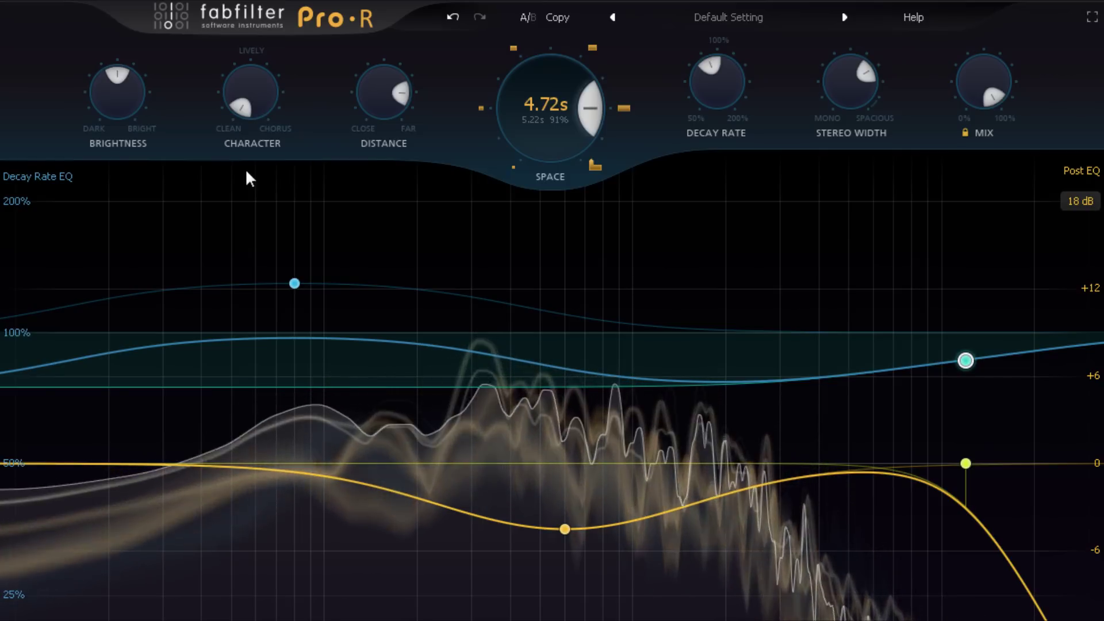
mouse_move(250, 91)
left_click_drag(258, 65, 257, 30)
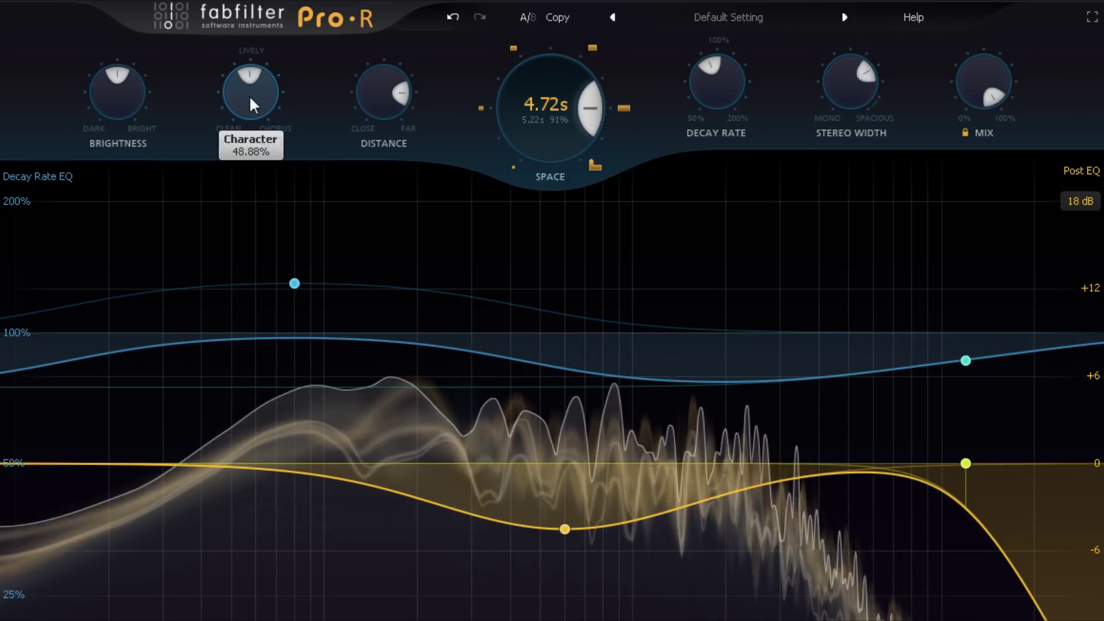
left_click_drag(249, 100, 240, 0)
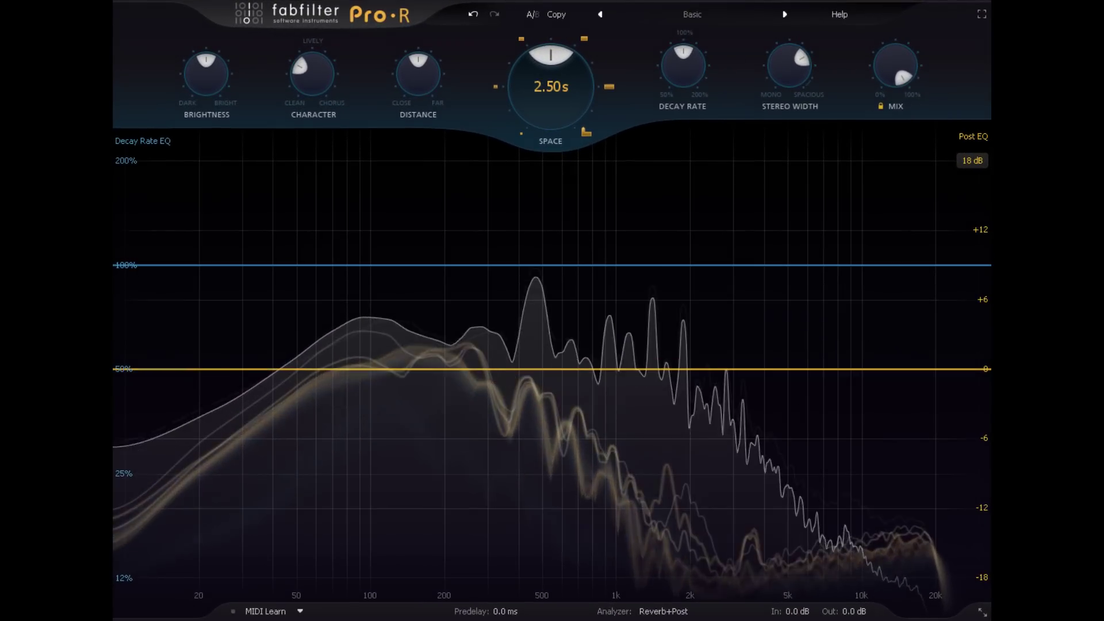
Raise Brightness, push Character to about 97%, and cut the reverb time to 0.61 s
mouse_move(196, 84)
left_mouse_down()
mouse_move(200, 7)
mouse_move(171, 8)
left_mouse_up()
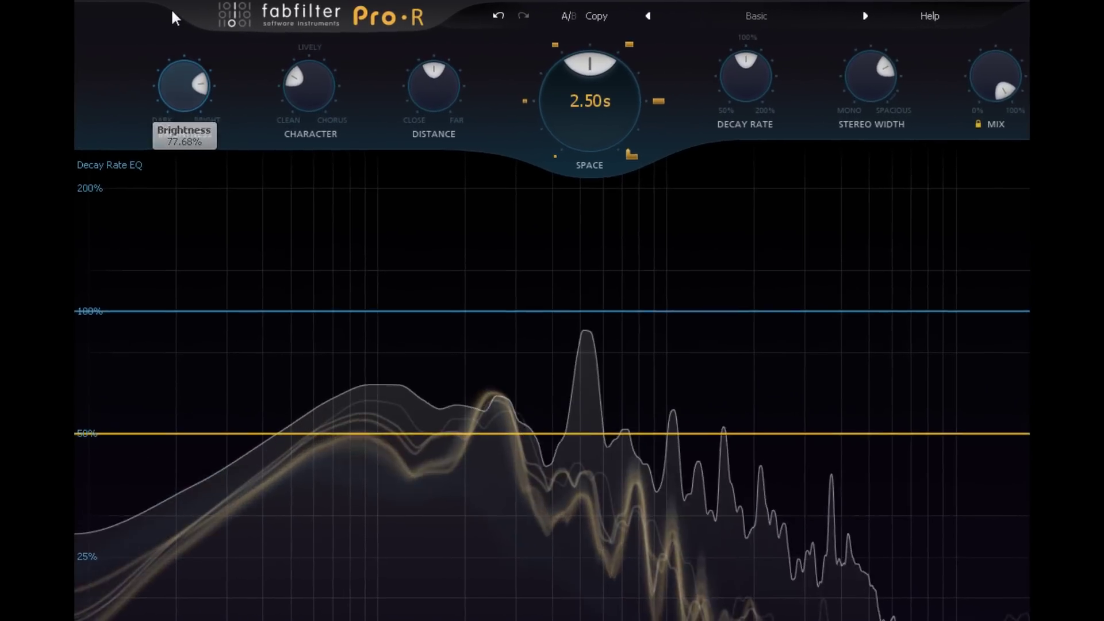
left_click_drag(311, 109, 318, 29)
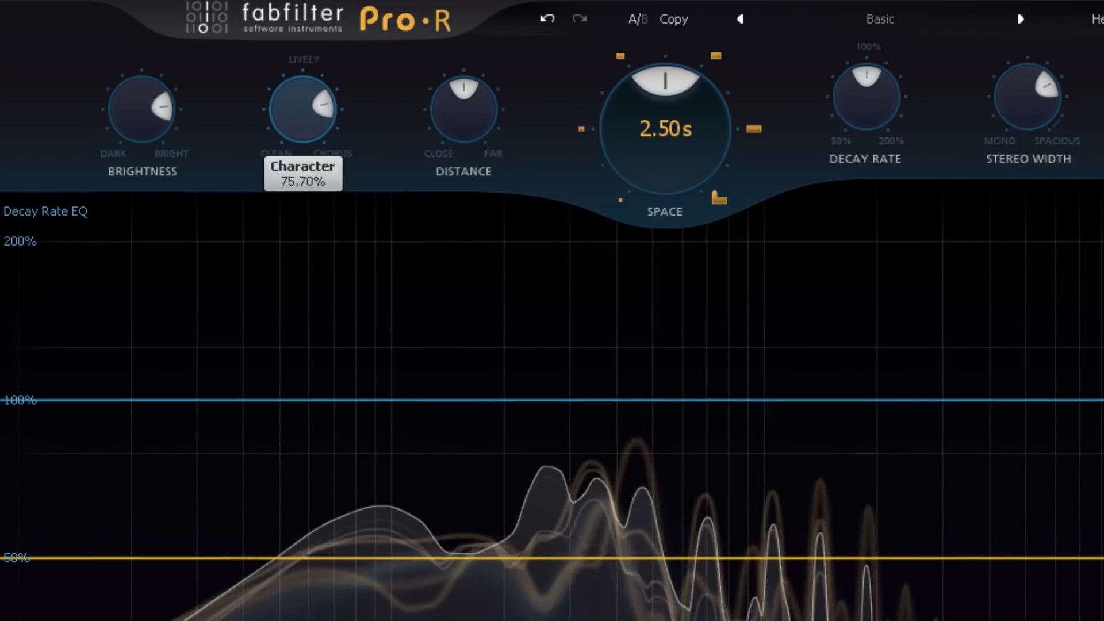
left_click_drag(304, 108, 304, 95)
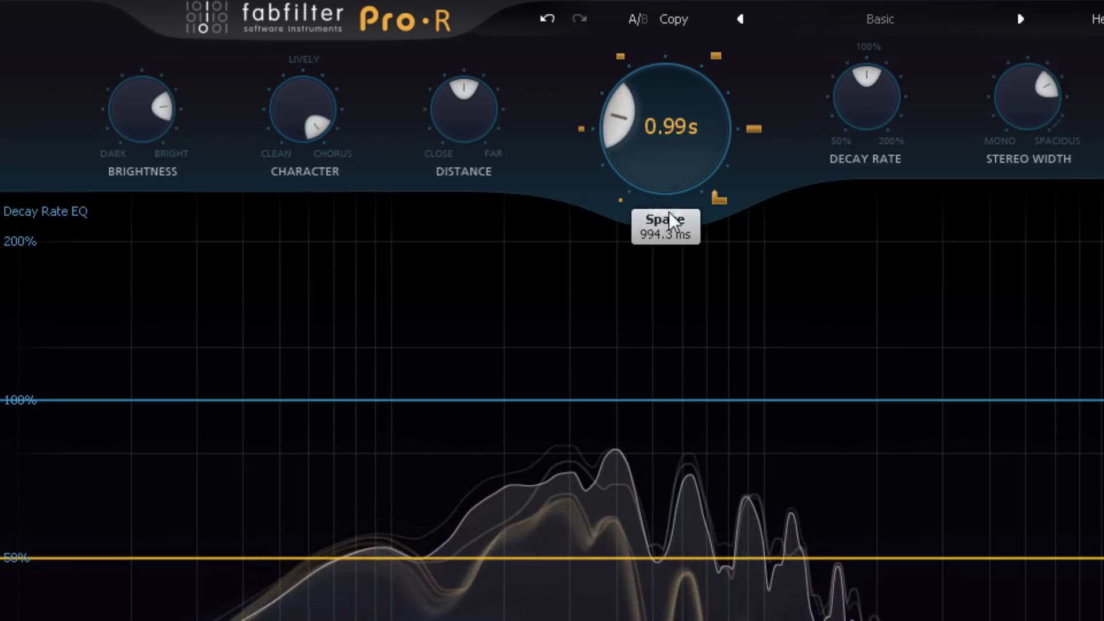
left_click_drag(672, 242, 674, 258)
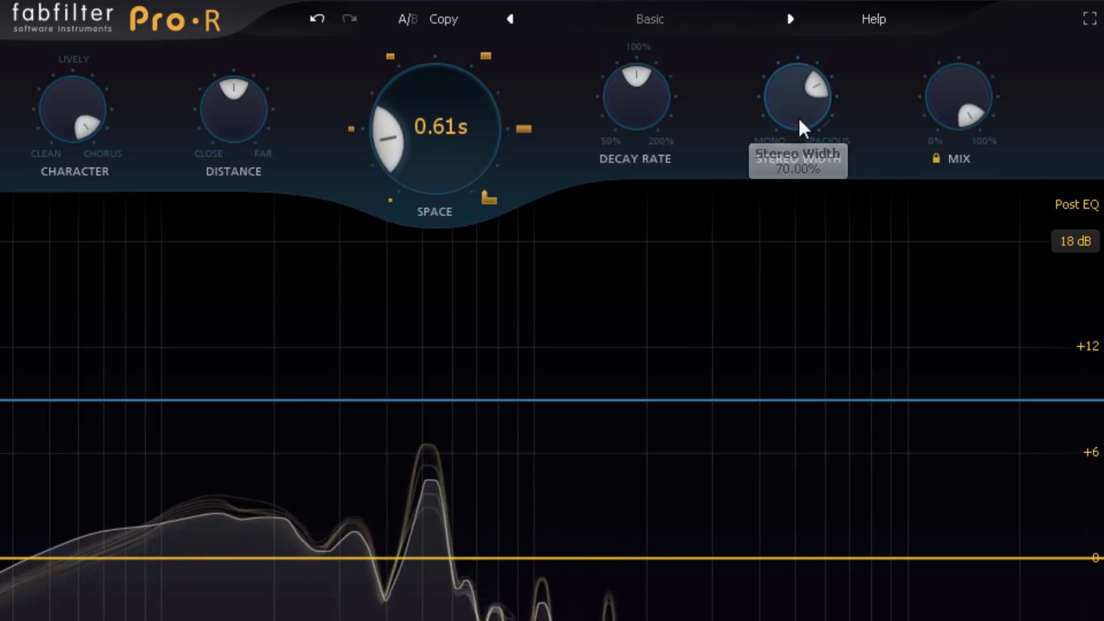
Set Stereo Width to 100% then widen it to 120%, and lengthen the reverb time to 2.03 s
left_click_drag(800, 94, 808, 237)
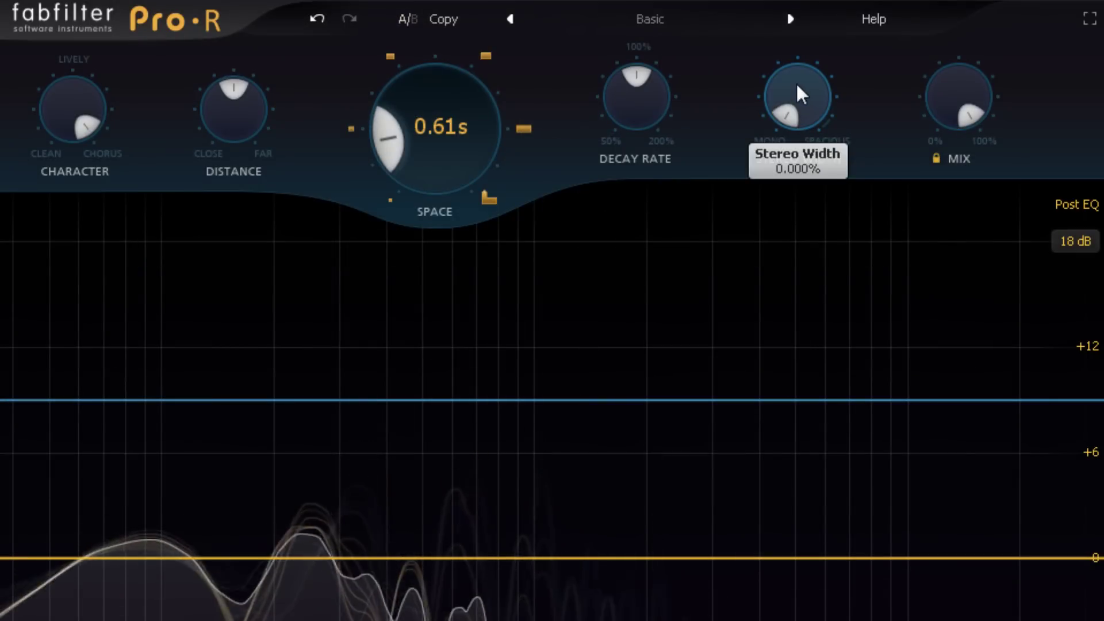
double_click(797, 85)
type("100")
key("Return")
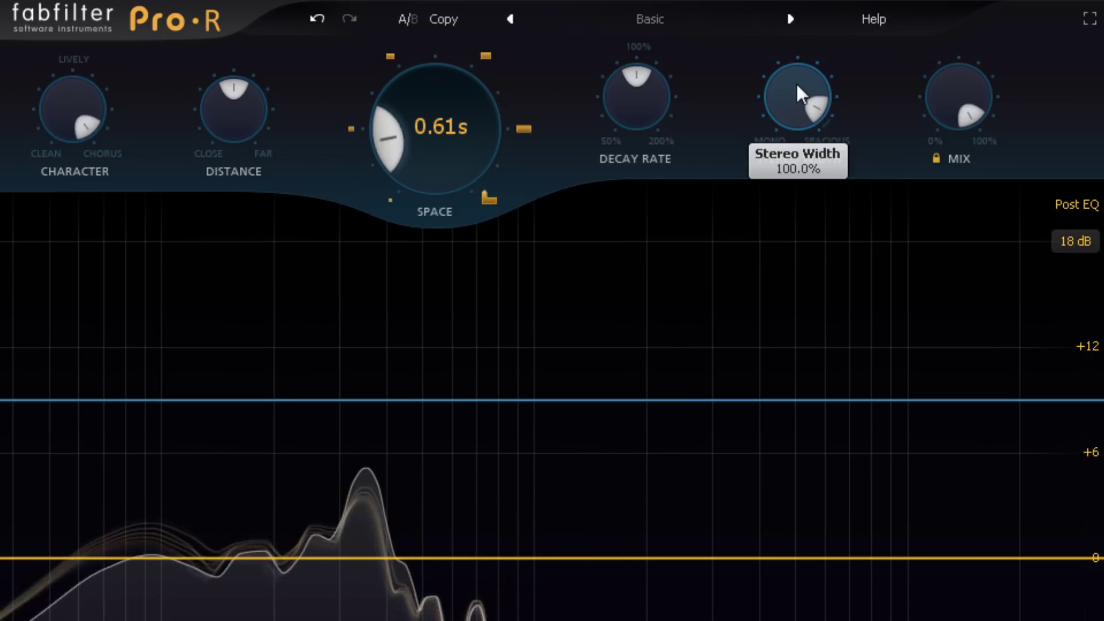
left_click_drag(796, 84, 801, 11)
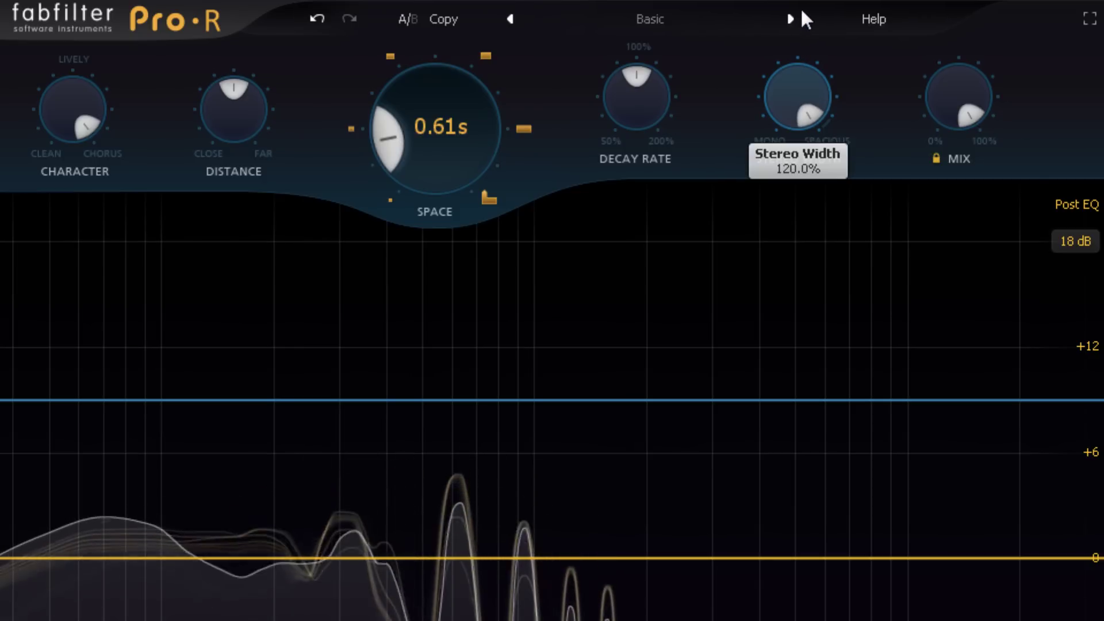
left_click_drag(801, 11, 801, 11)
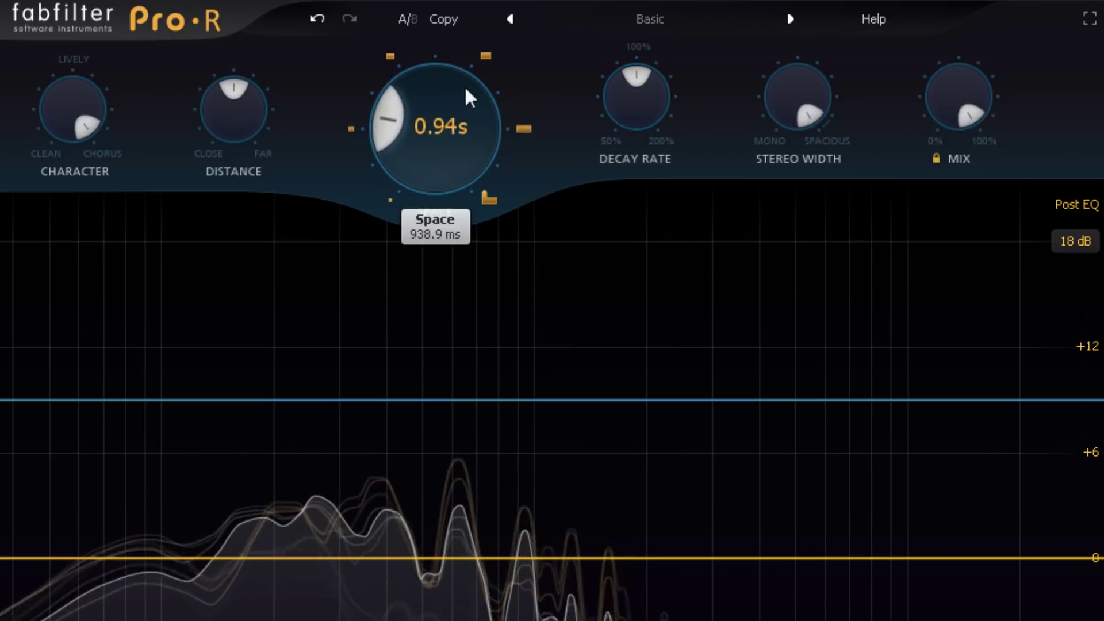
left_click_drag(466, 98, 472, 0)
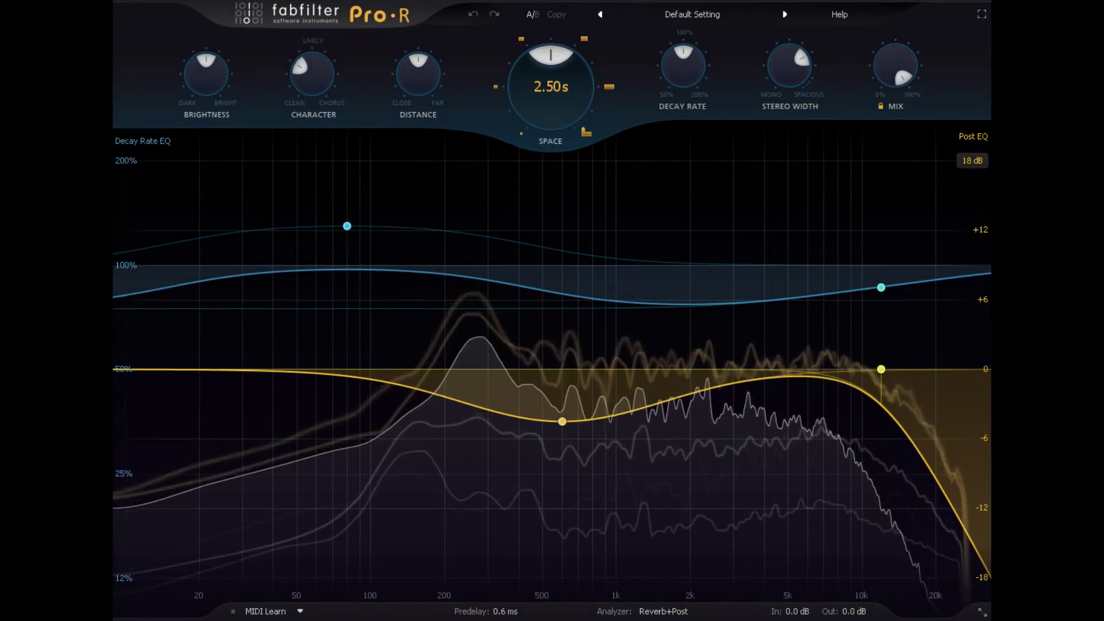
Shorten the reverb time to 1.09 s, raise Brightness, and delete every Decay Rate and Post EQ band
left_click_drag(538, 129, 536, 171)
left_click_drag(205, 82, 201, 33)
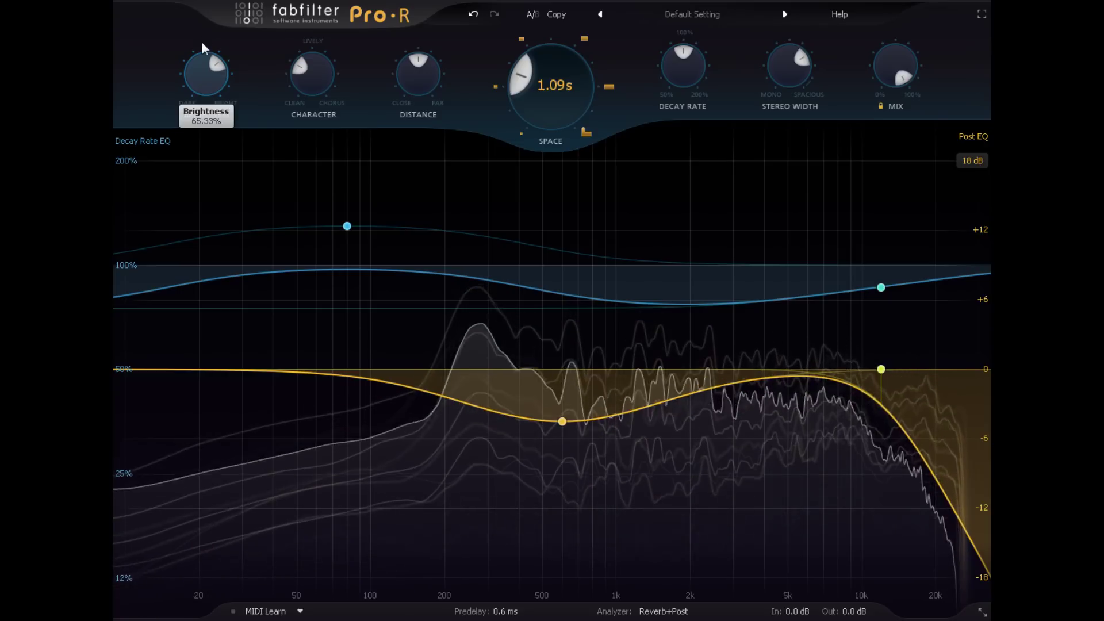
left_click_drag(214, 172, 933, 489)
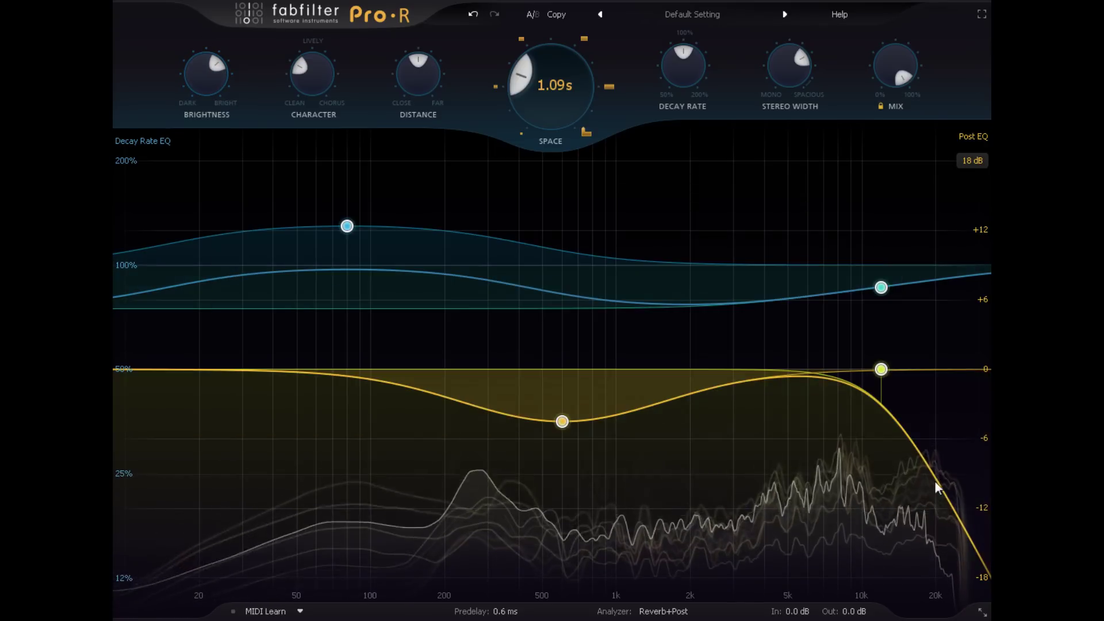
left_click(915, 329)
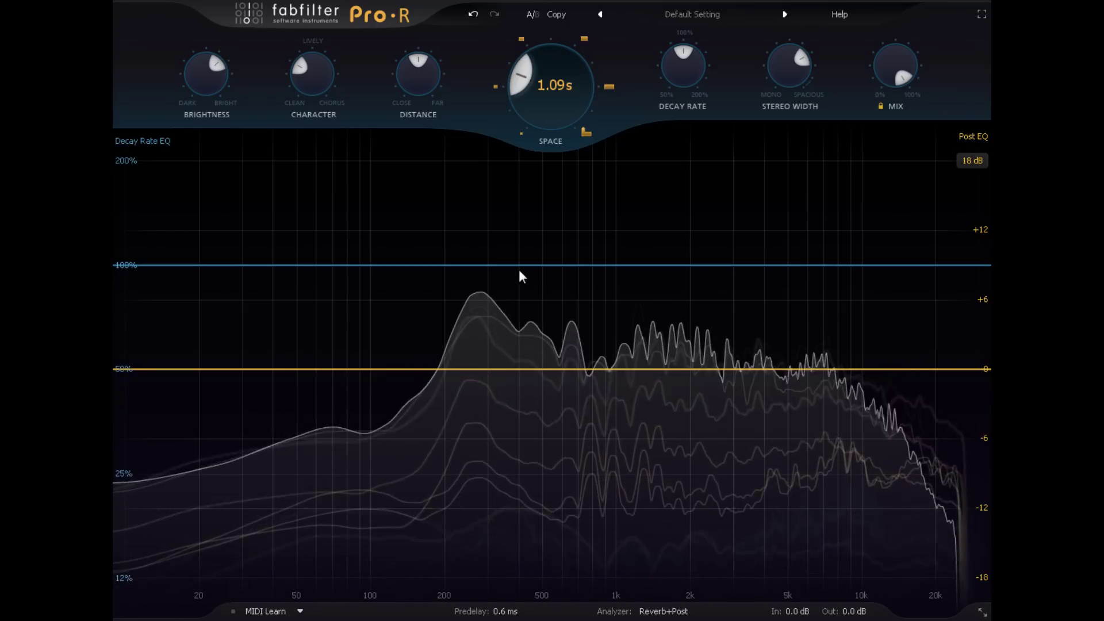
Add a decay-rate EQ peak near 272 Hz and lower it to about 155%
mouse_move(516, 266)
left_mouse_down()
mouse_move(472, 216)
mouse_move(476, 160)
left_mouse_up()
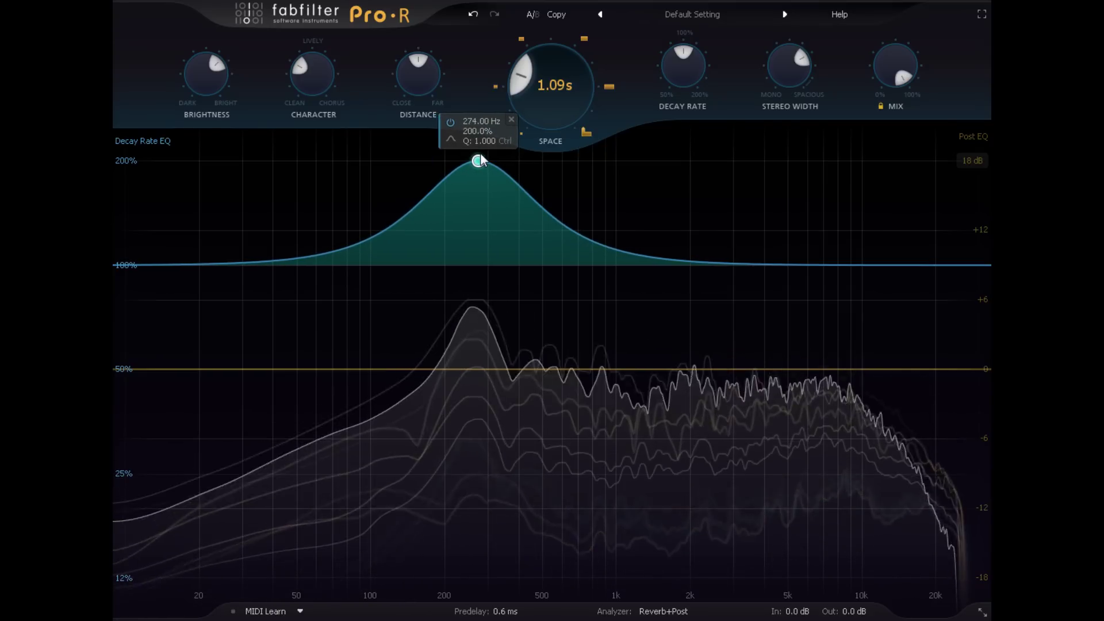
scroll(479, 161, "up", 2)
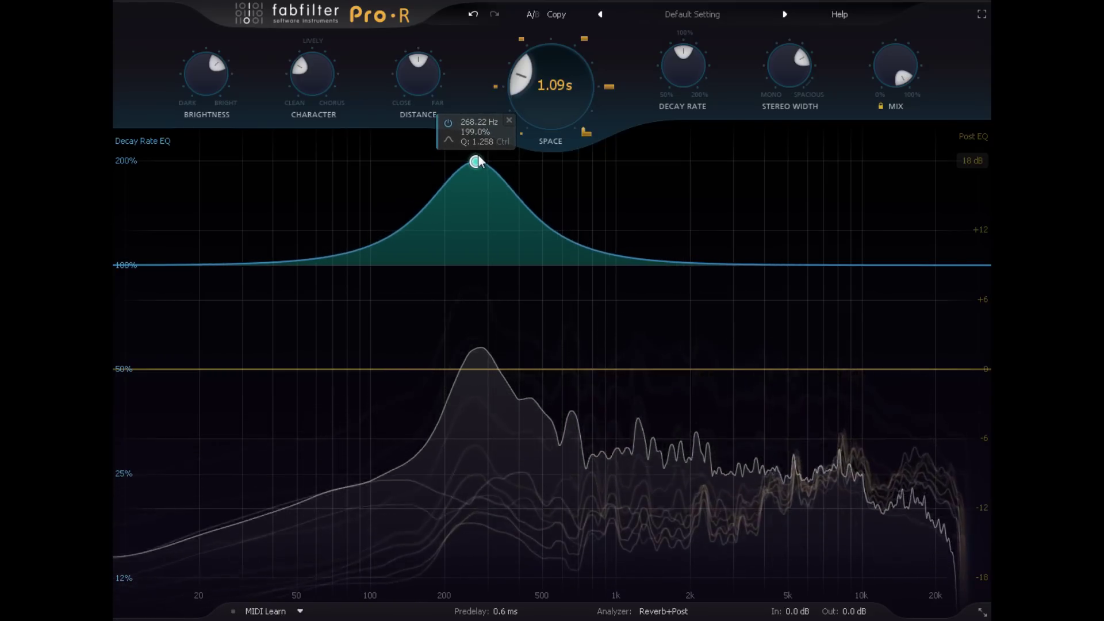
scroll(479, 162, "up", 7)
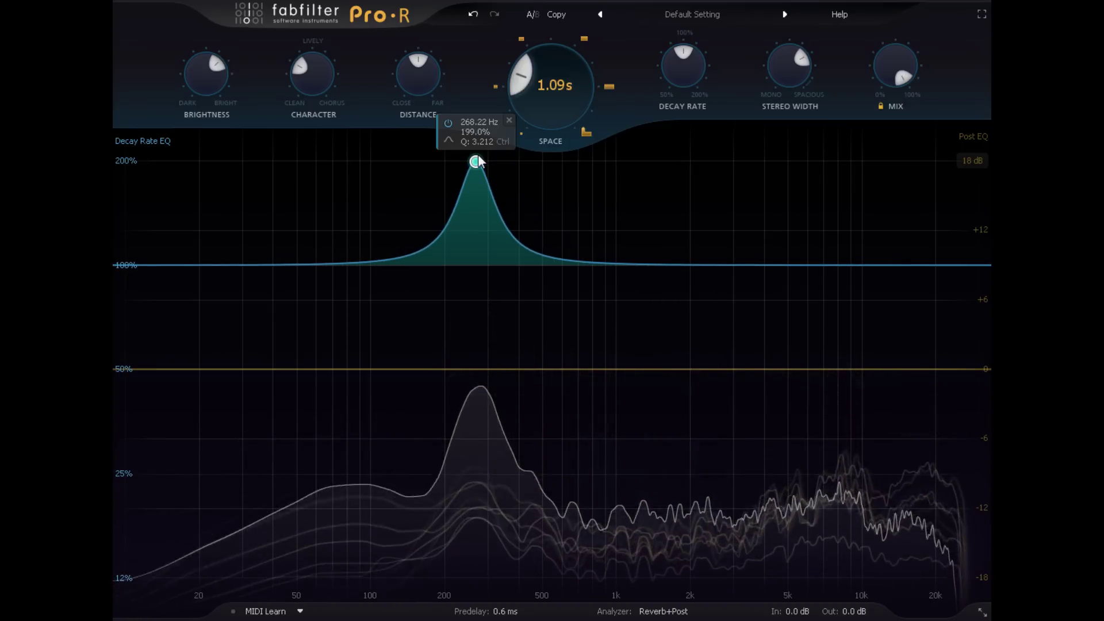
left_click_drag(477, 161, 479, 200)
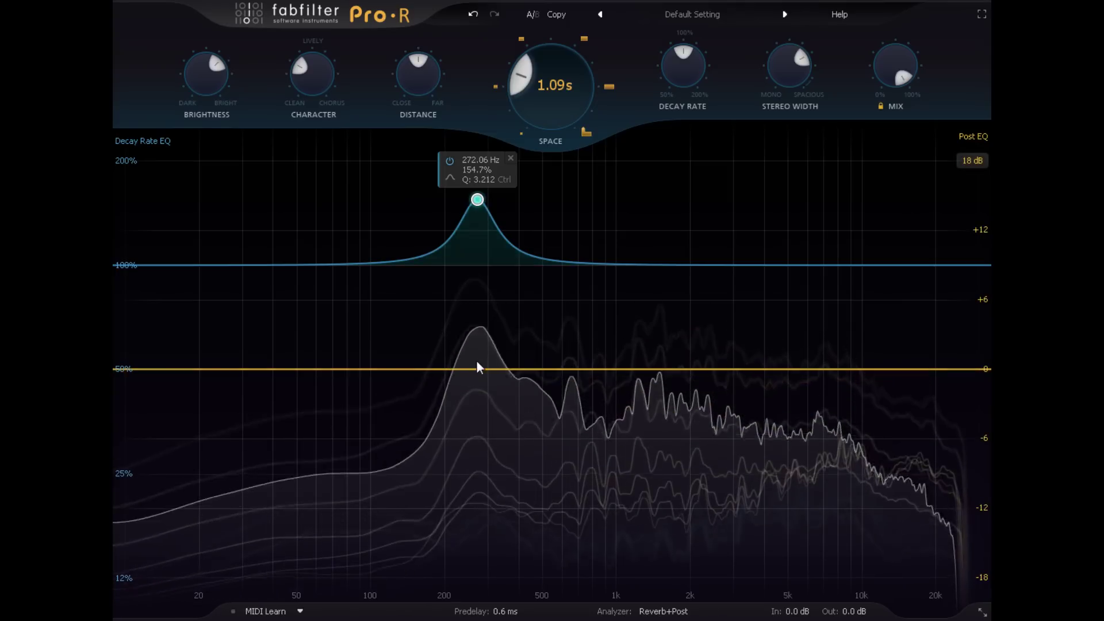
Add a post EQ dip of about -3.9 dB and shift it with the decay-rate peak to 263 Hz
left_click_drag(479, 368, 479, 414)
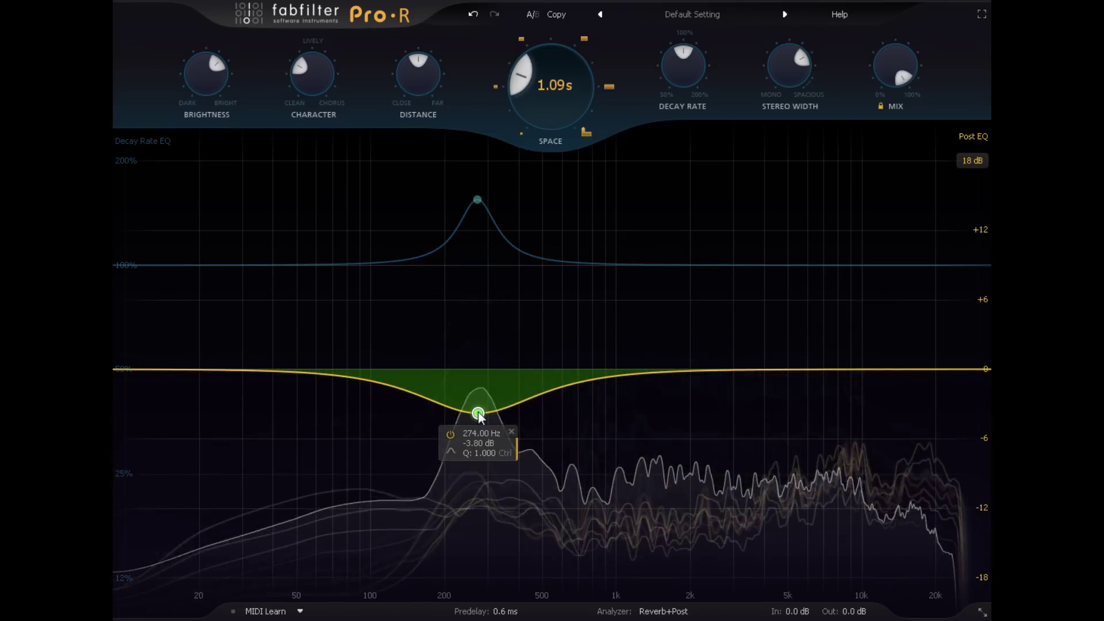
left_click_drag(479, 414, 479, 399)
scroll(484, 401, "up", 2)
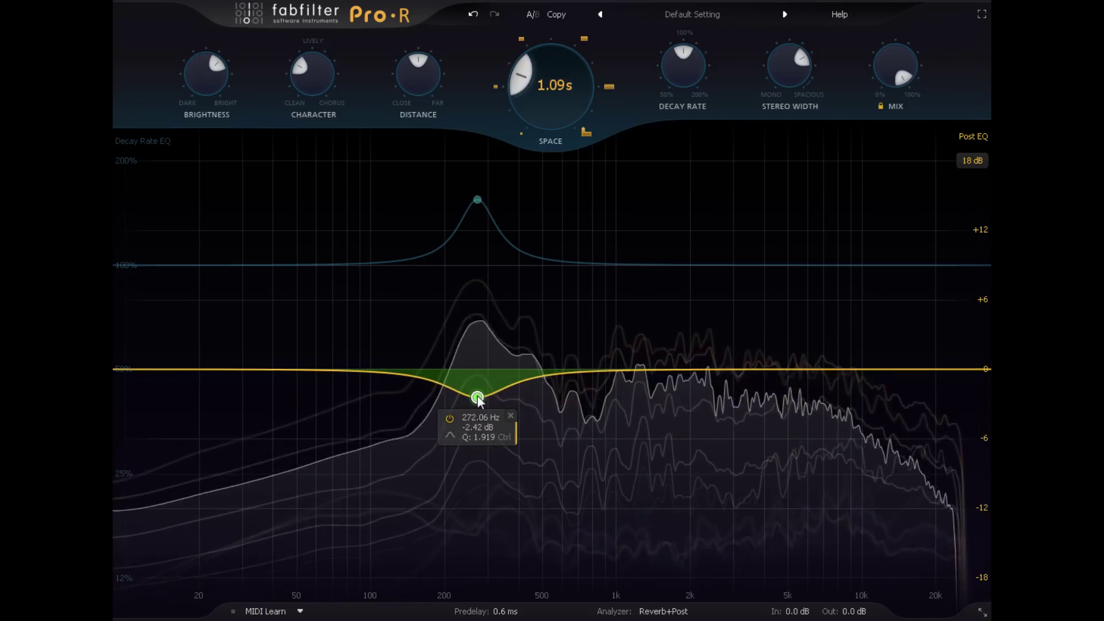
left_click_drag(407, 177, 529, 436)
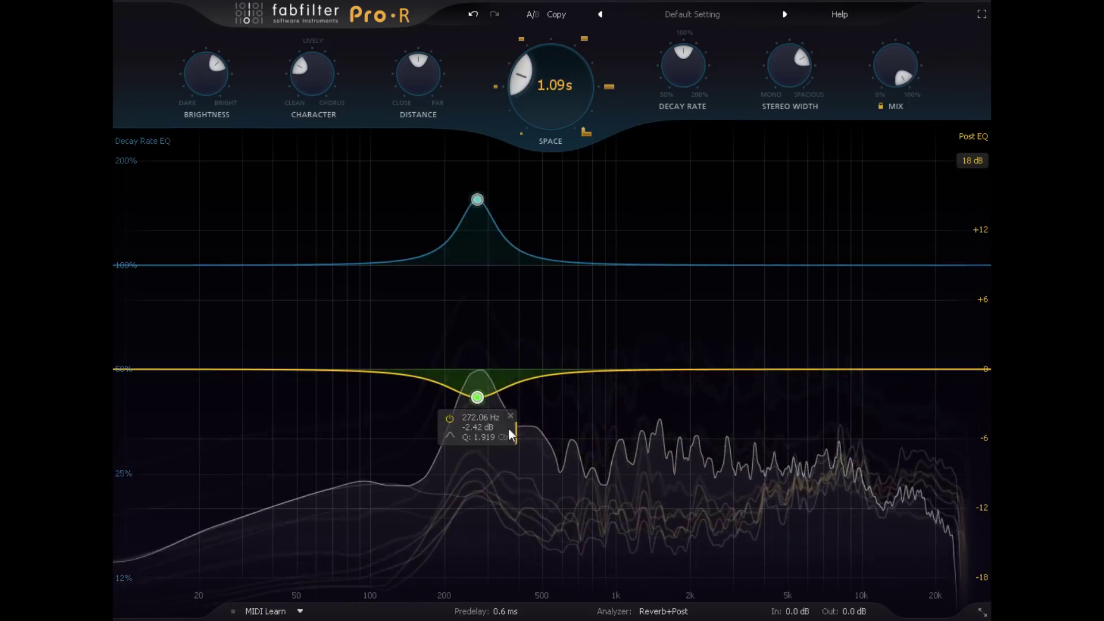
mouse_move(478, 399)
left_mouse_down()
mouse_move(507, 399)
mouse_move(476, 416)
left_mouse_up()
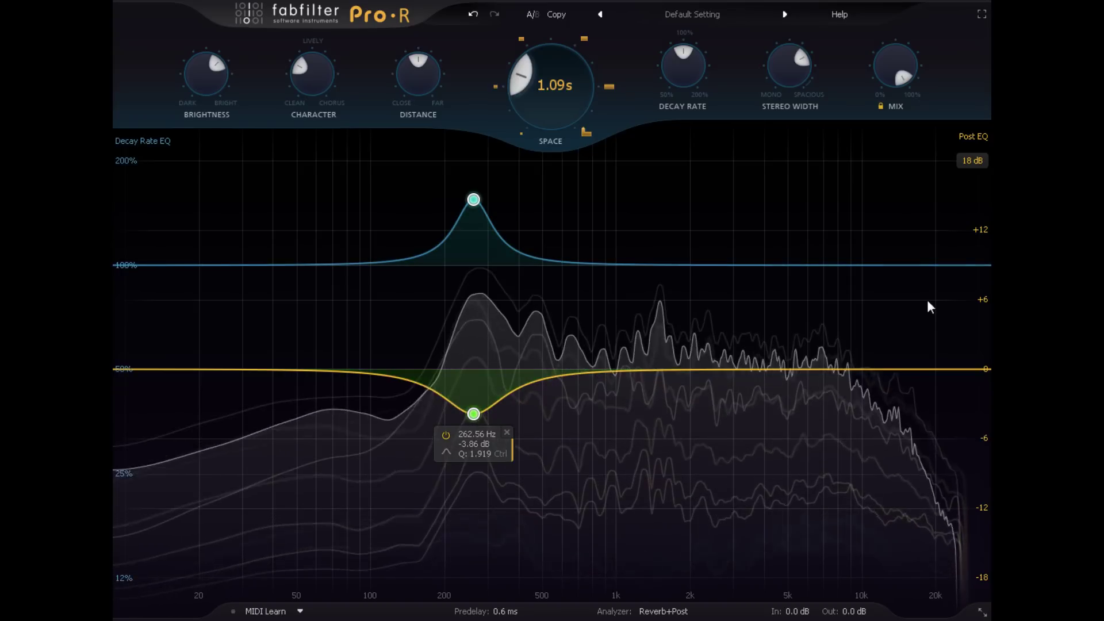
Add a decay-rate high shelf and move it down to cut to about 70% near 2.5 kHz
mouse_move(981, 266)
left_mouse_down()
mouse_move(730, 196)
mouse_move(663, 145)
left_mouse_up()
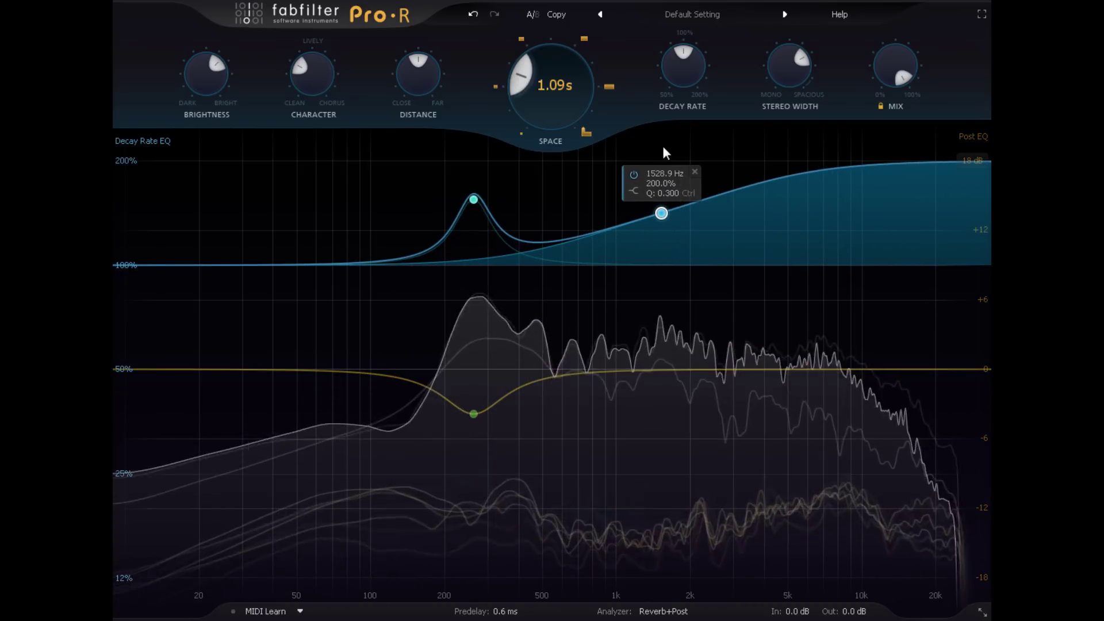
mouse_move(663, 146)
left_mouse_down()
mouse_move(651, 144)
mouse_move(681, 146)
mouse_move(719, 201)
mouse_move(750, 297)
mouse_move(722, 407)
mouse_move(718, 322)
left_mouse_up()
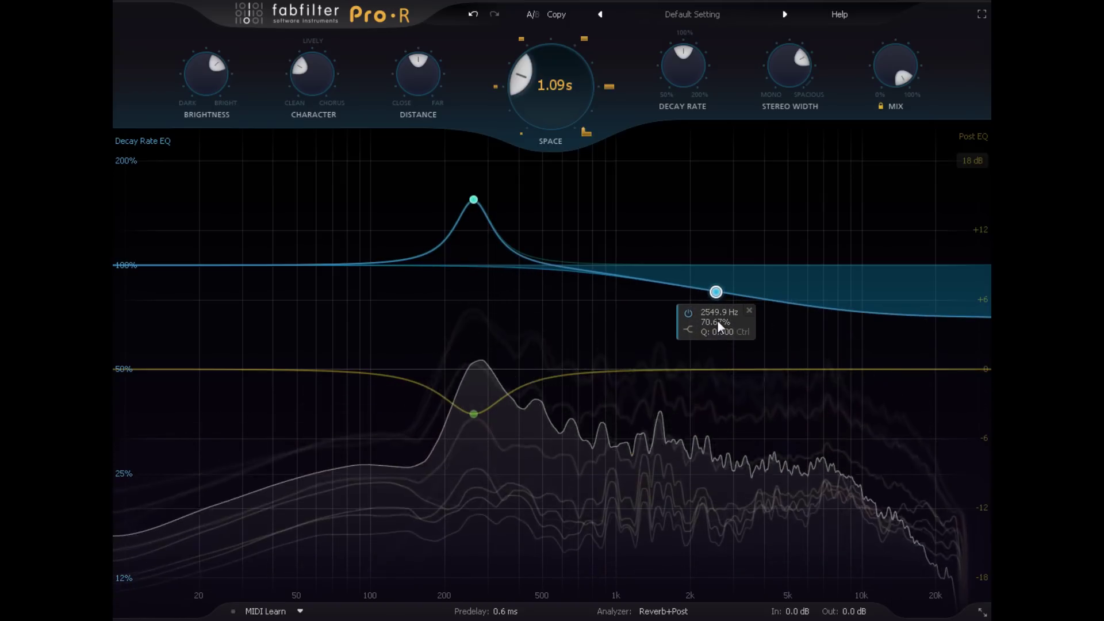
Add a post EQ high cut with a 24 dB/oct slope and place it near 10.9 kHz
left_click(954, 368)
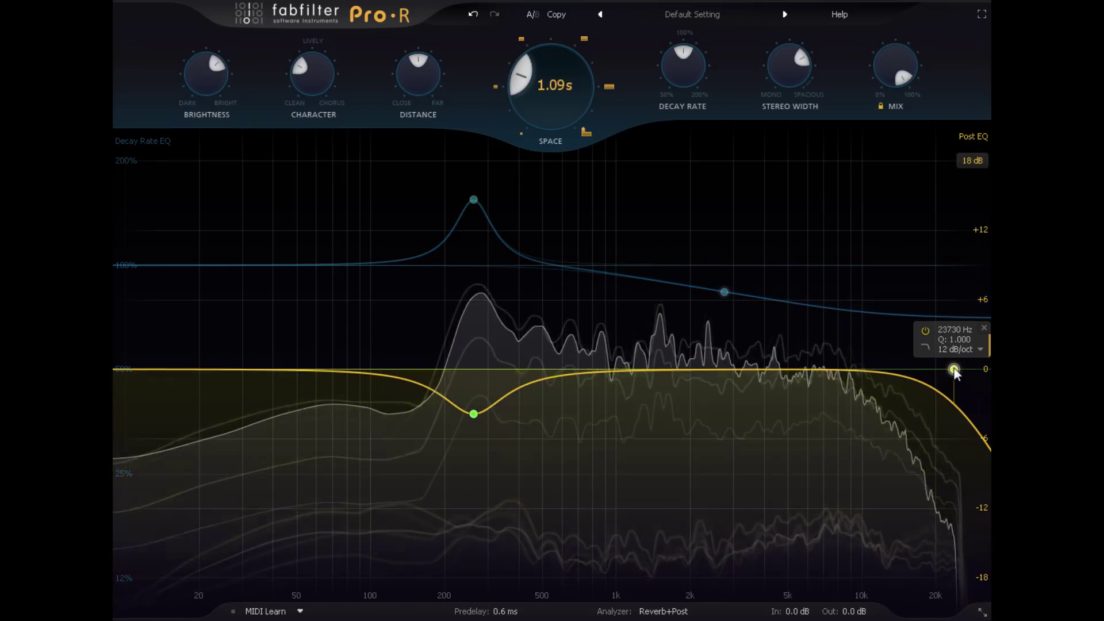
left_click_drag(954, 368, 897, 369)
left_click(899, 352)
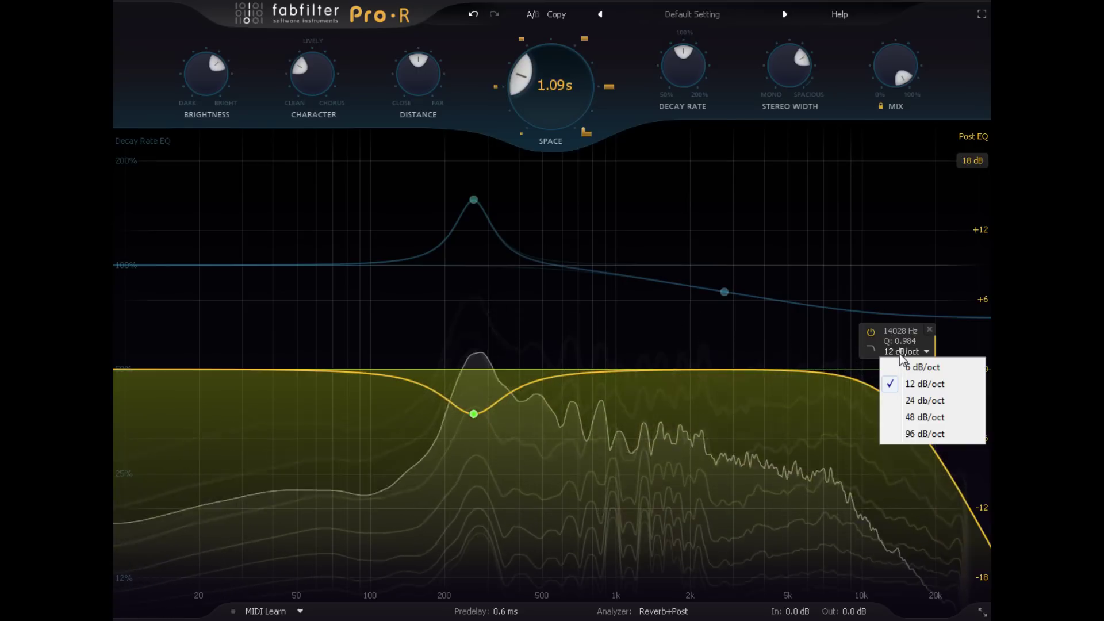
left_click(924, 400)
left_click_drag(898, 369, 873, 406)
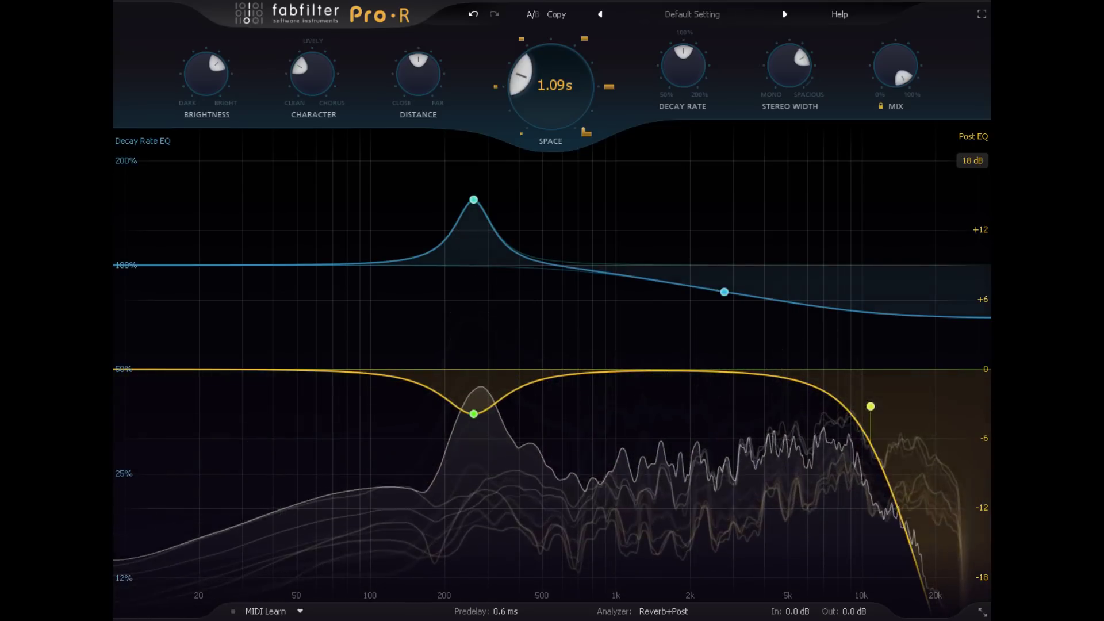
Show the track mixer with Ctrl+M and nudge the Pro-R Snare fader up
key("ctrl+m")
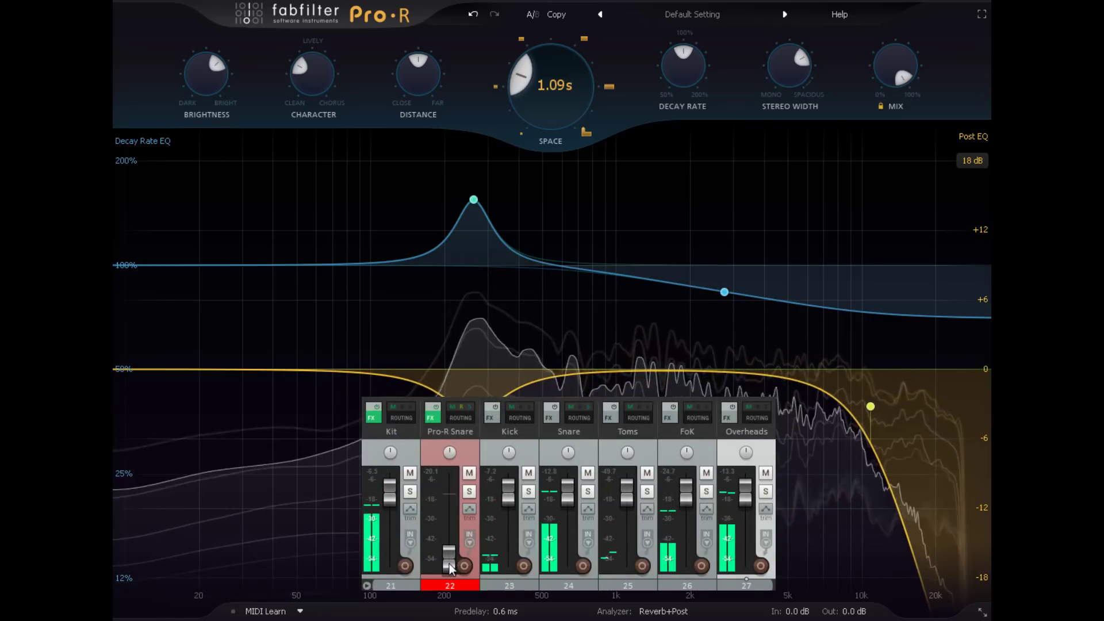
mouse_move(450, 563)
left_mouse_down()
mouse_move(444, 516)
mouse_move(450, 569)
mouse_move(447, 524)
left_mouse_up()
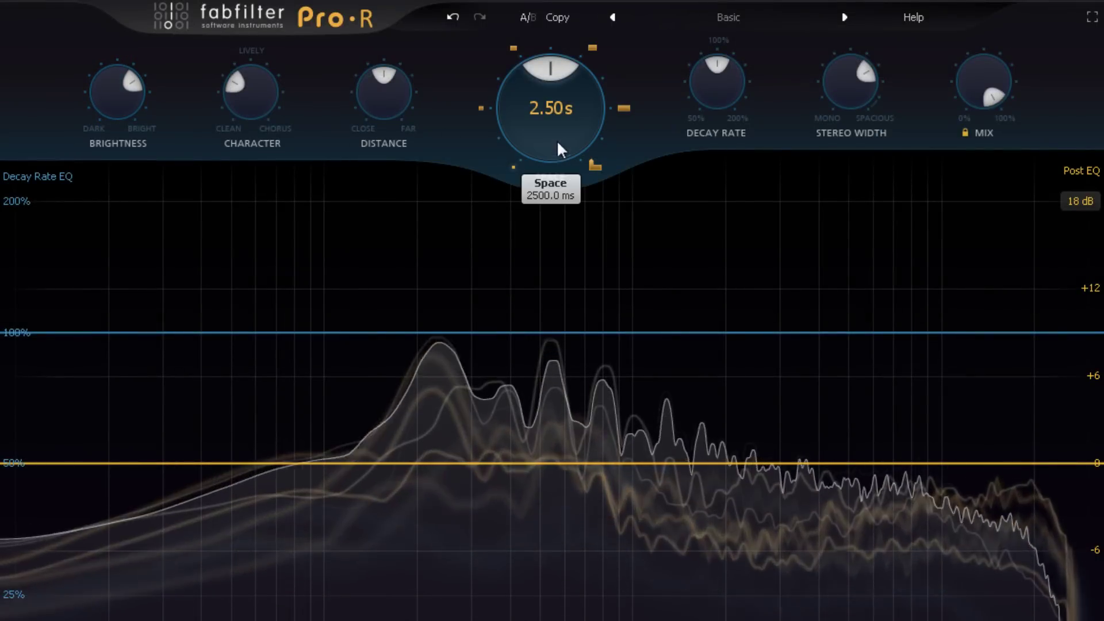
Shorten the Space to 1.36 s and turn Character toward Clean
left_click_drag(556, 142, 562, 193)
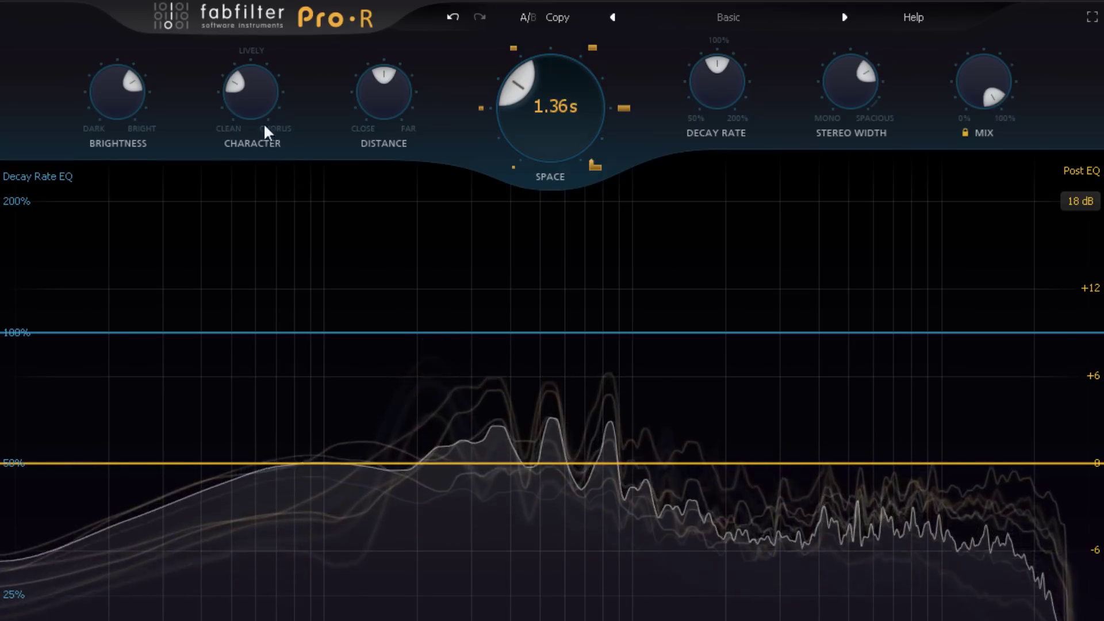
mouse_move(251, 90)
left_click_drag(256, 101, 274, 241)
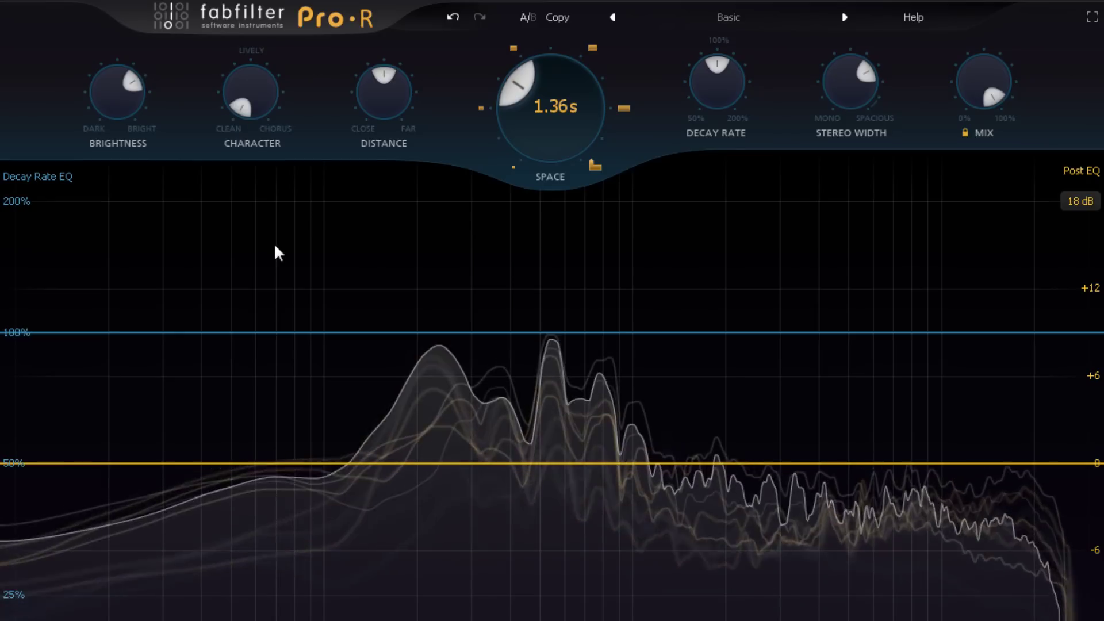
Add a decay-rate low shelf cut and an 824 Hz boost, and raise Distance to about 75%
mouse_move(70, 332)
left_mouse_down()
mouse_move(403, 395)
mouse_move(448, 500)
mouse_move(473, 616)
mouse_move(471, 416)
mouse_move(475, 480)
left_mouse_up()
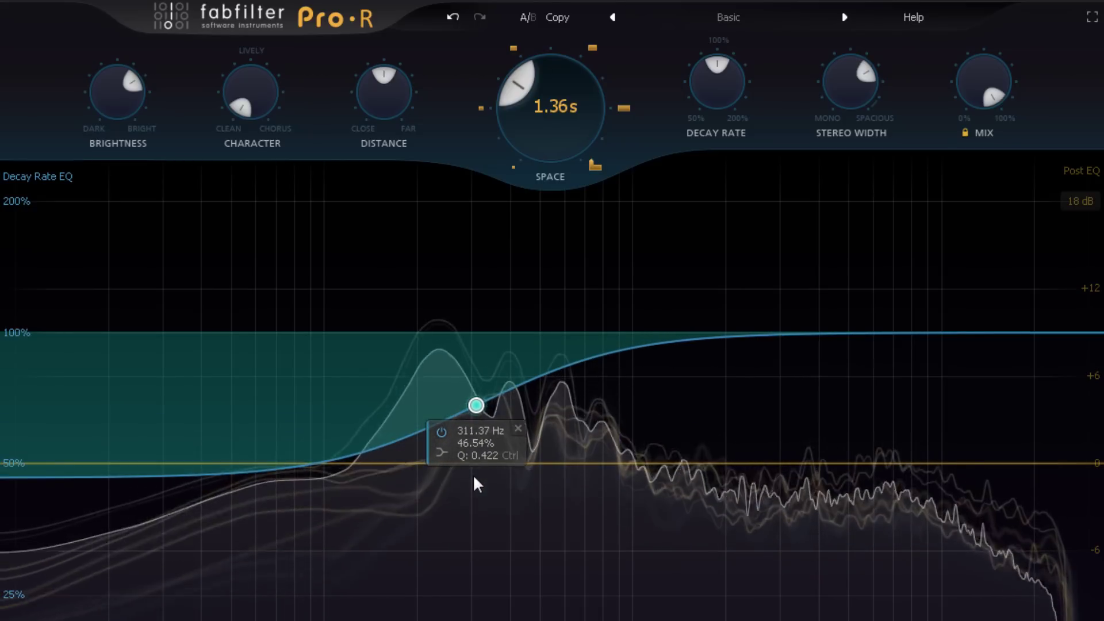
mouse_move(577, 367)
left_mouse_down()
mouse_move(567, 282)
mouse_move(544, 246)
mouse_move(607, 252)
left_mouse_up()
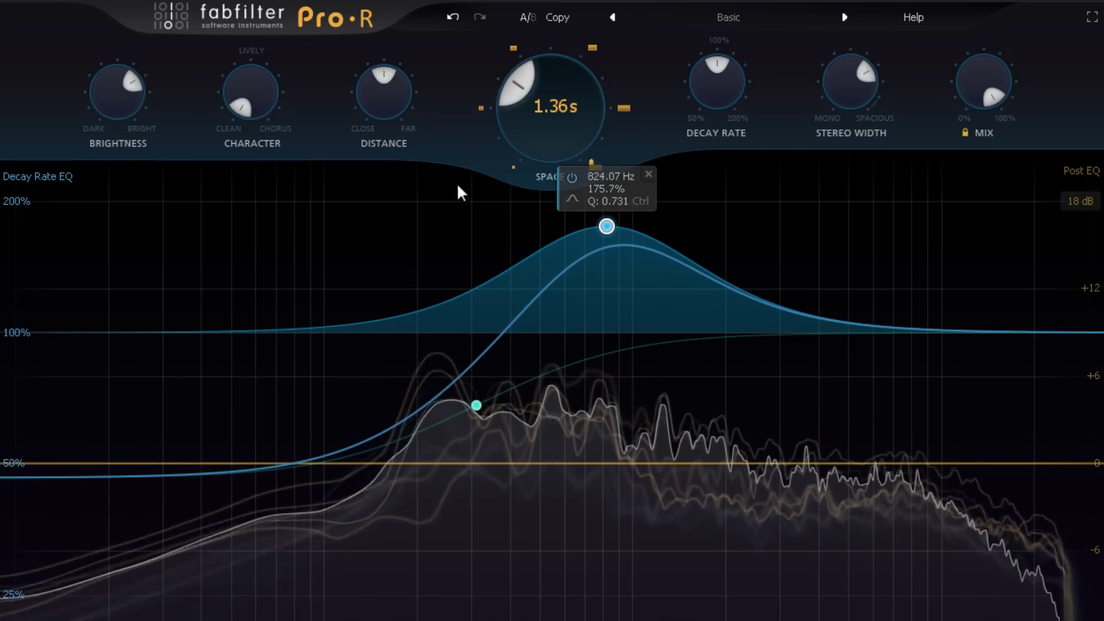
mouse_move(385, 114)
left_mouse_down()
mouse_move(382, 5)
mouse_move(384, 25)
left_mouse_up()
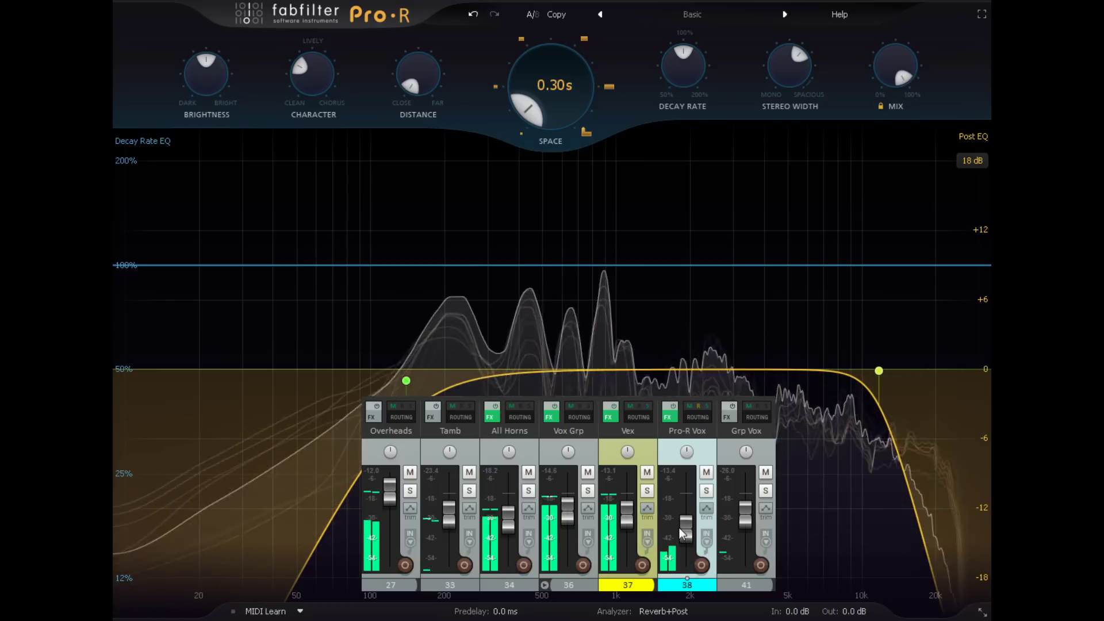
Nudge the Pro-R Vox fader up, then pull it back down
left_click_drag(681, 535, 680, 523)
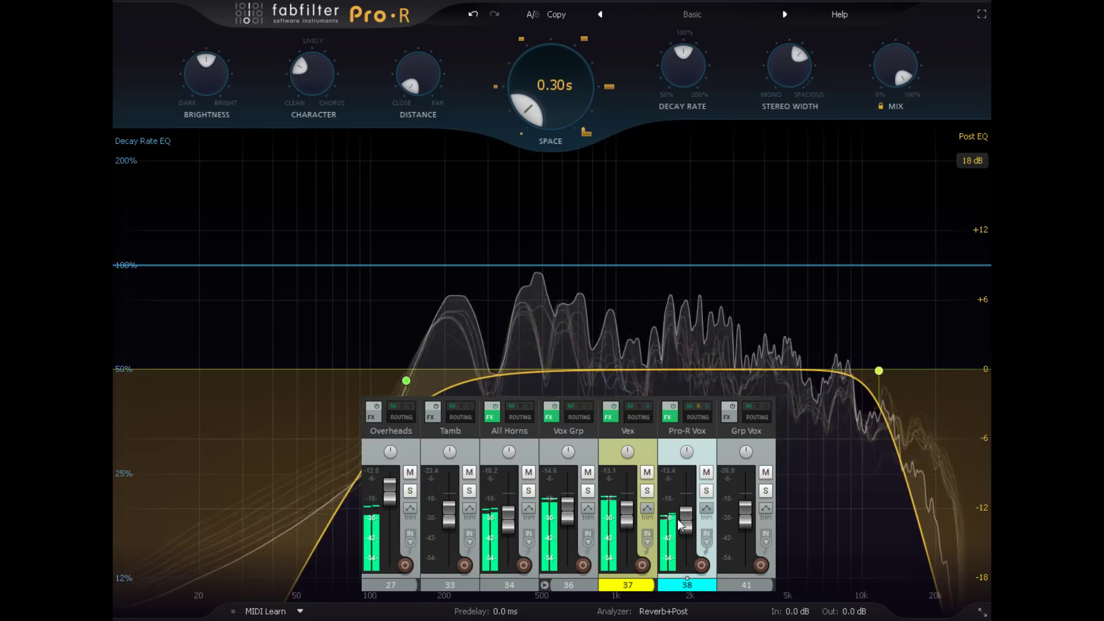
mouse_move(681, 524)
left_mouse_down()
mouse_move(687, 564)
mouse_move(680, 524)
left_mouse_up()
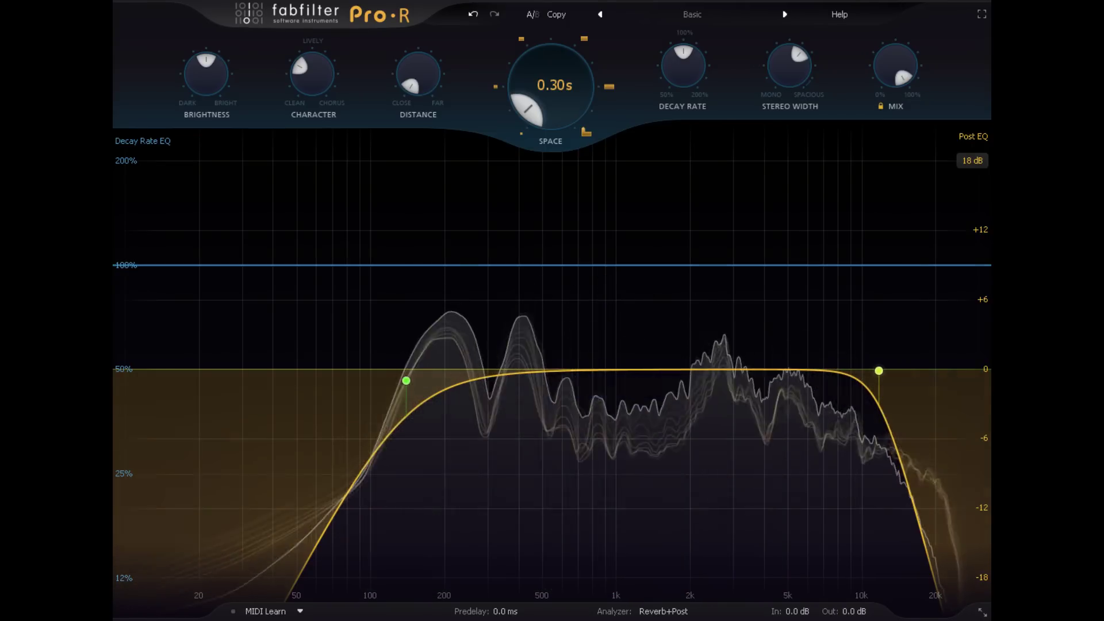
Add decay-rate bands near 200 Hz and in the highs, then reshape both together
left_click_drag(194, 265, 448, 242)
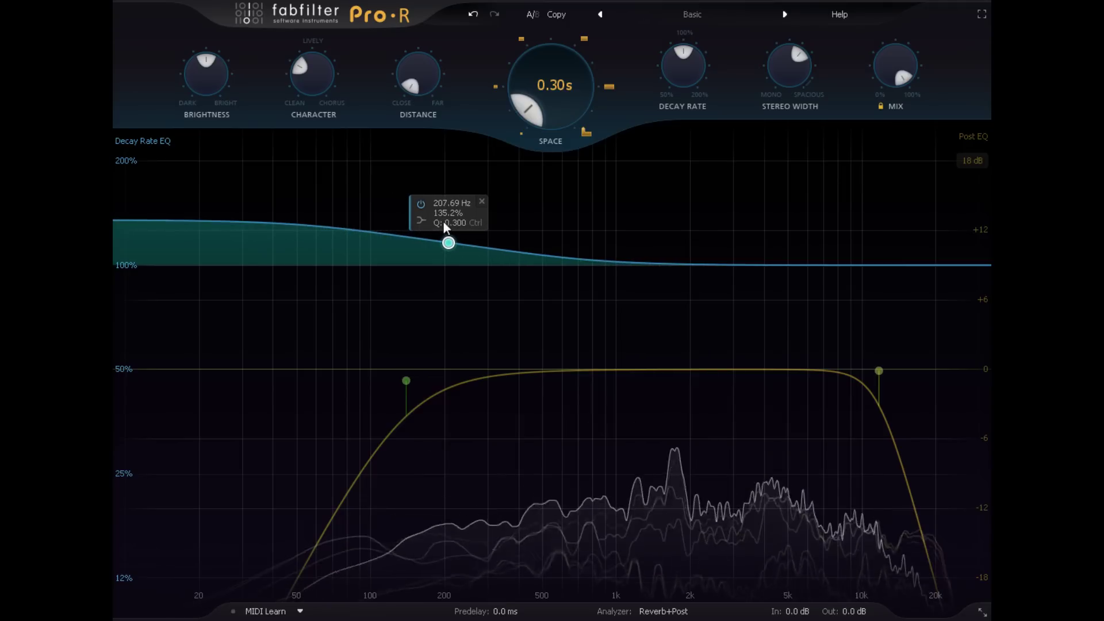
left_click_drag(898, 263, 642, 285)
left_click_drag(402, 203, 716, 330)
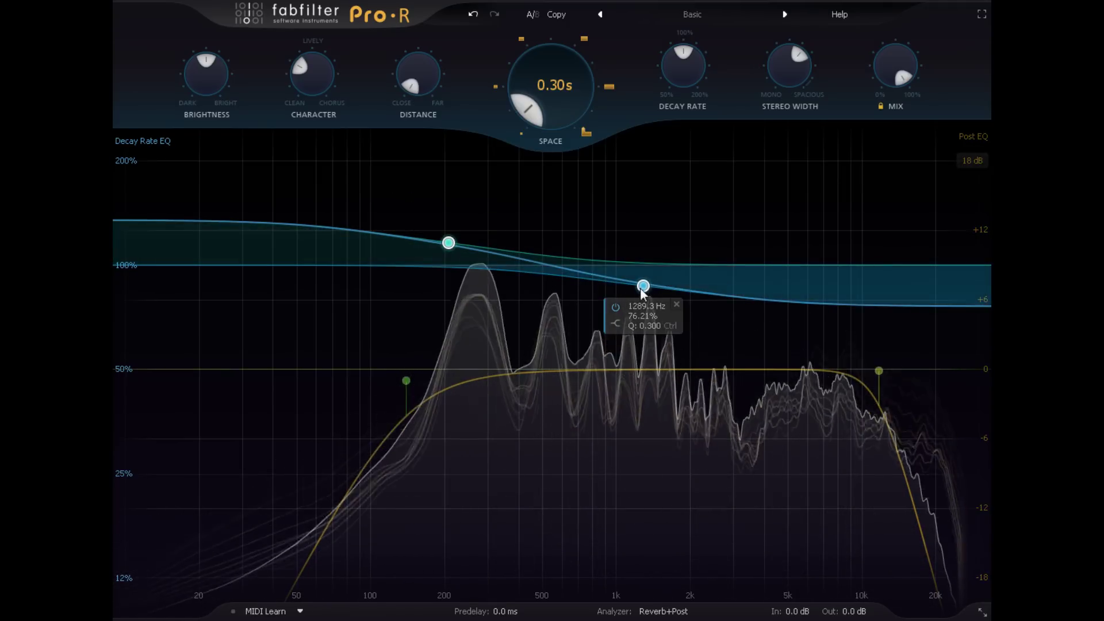
mouse_move(640, 288)
left_mouse_down()
mouse_move(662, 346)
mouse_move(647, 385)
mouse_move(652, 399)
mouse_move(671, 391)
left_mouse_up()
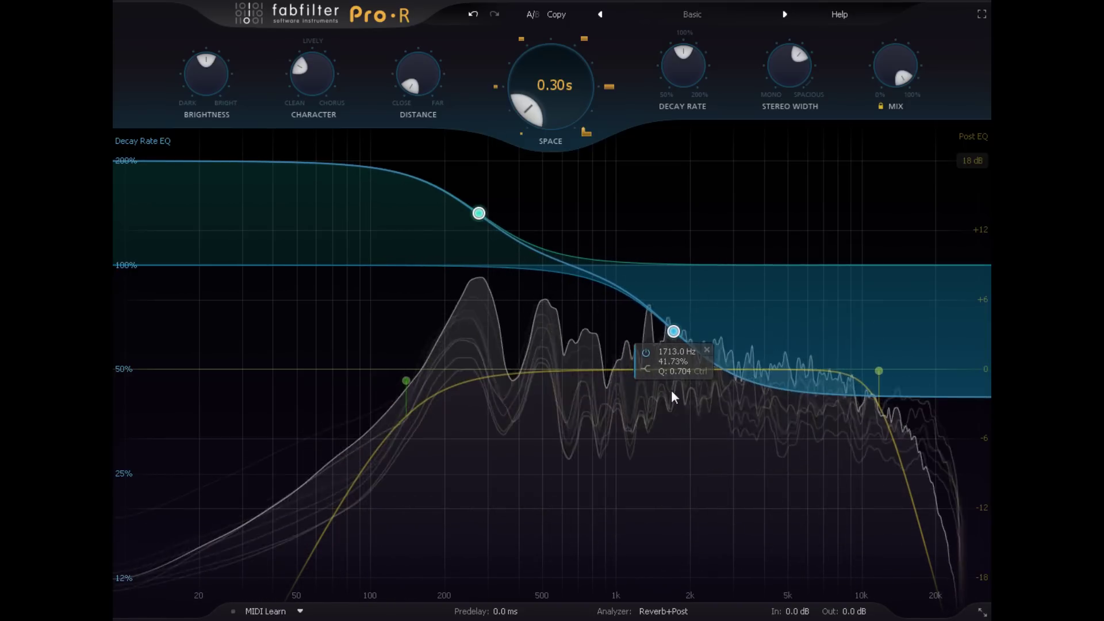
Raise Character and Brightness to about 78%, lower the low band to 53%, and add an 8.6 kHz dip
mouse_move(318, 84)
left_mouse_down()
mouse_move(321, 26)
mouse_move(303, 46)
left_mouse_up()
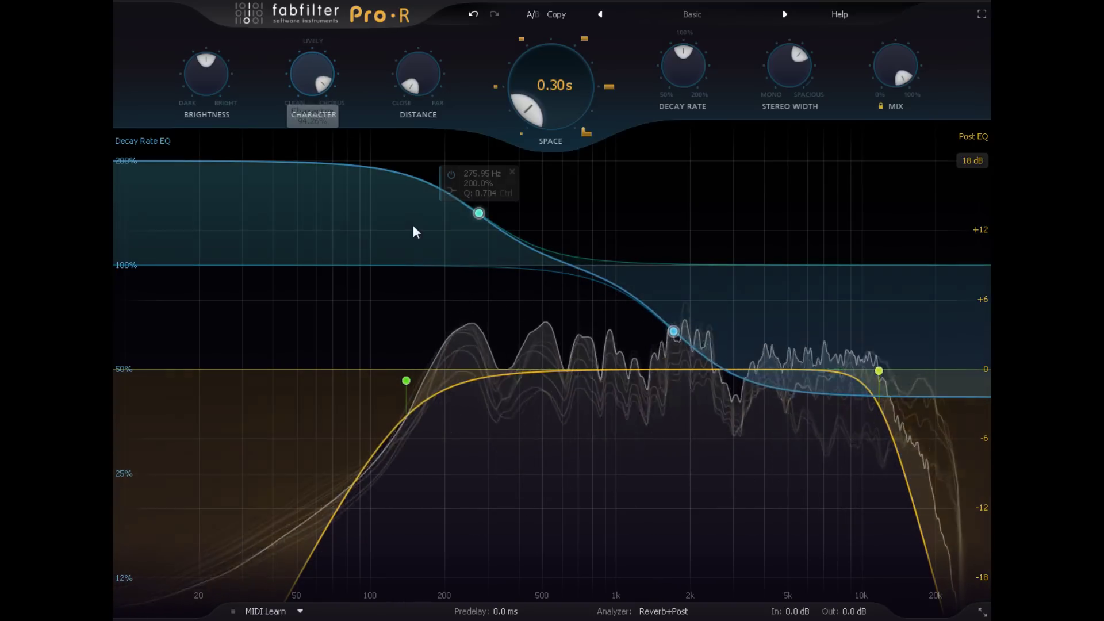
left_click_drag(474, 210, 481, 465)
mouse_move(214, 82)
left_mouse_down()
mouse_move(206, 23)
mouse_move(206, 37)
left_mouse_up()
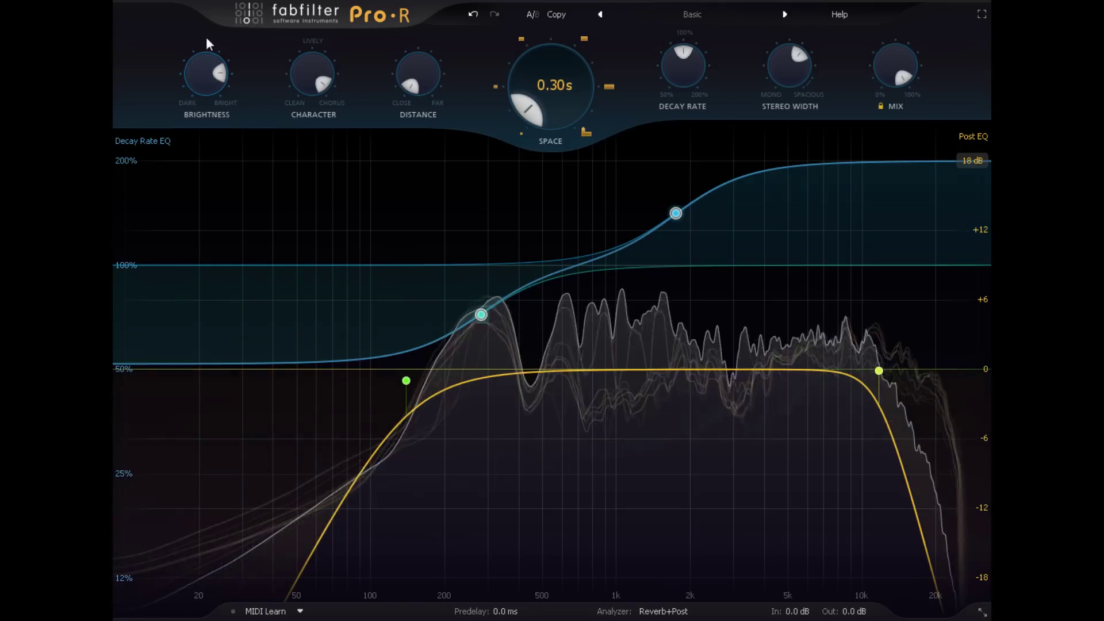
mouse_move(676, 213)
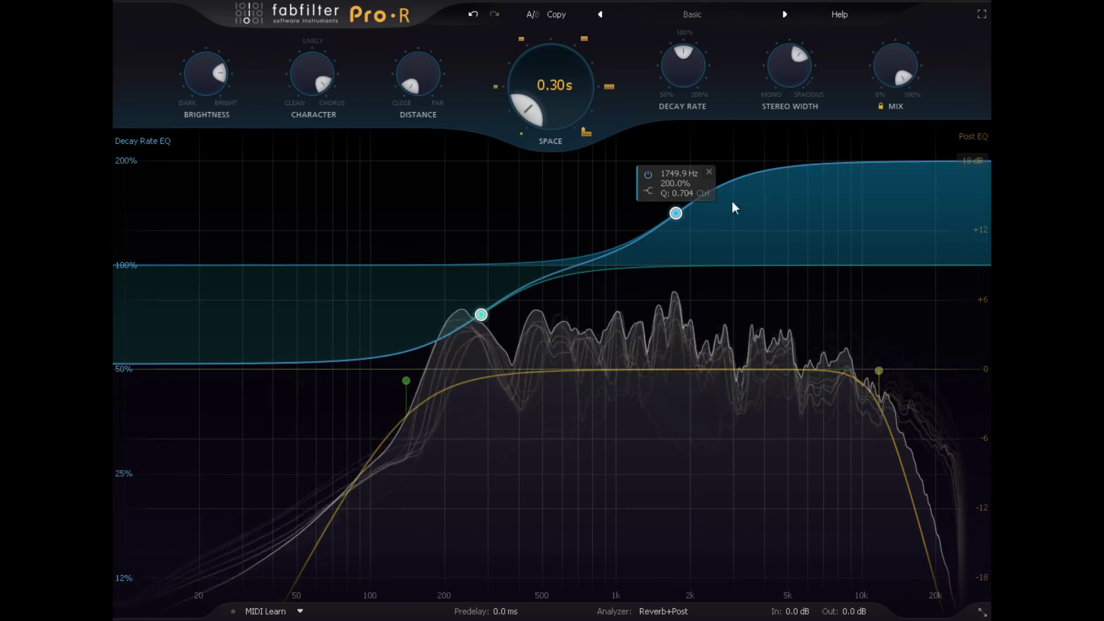
mouse_move(771, 172)
left_mouse_down()
mouse_move(845, 262)
mouse_move(847, 300)
left_mouse_up()
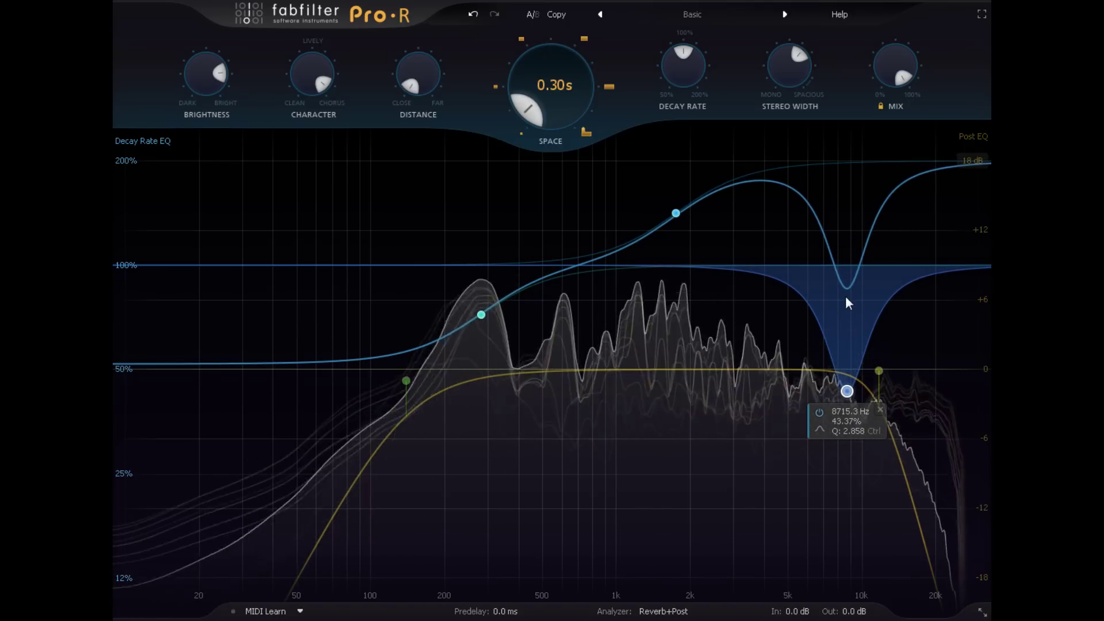
mouse_move(844, 423)
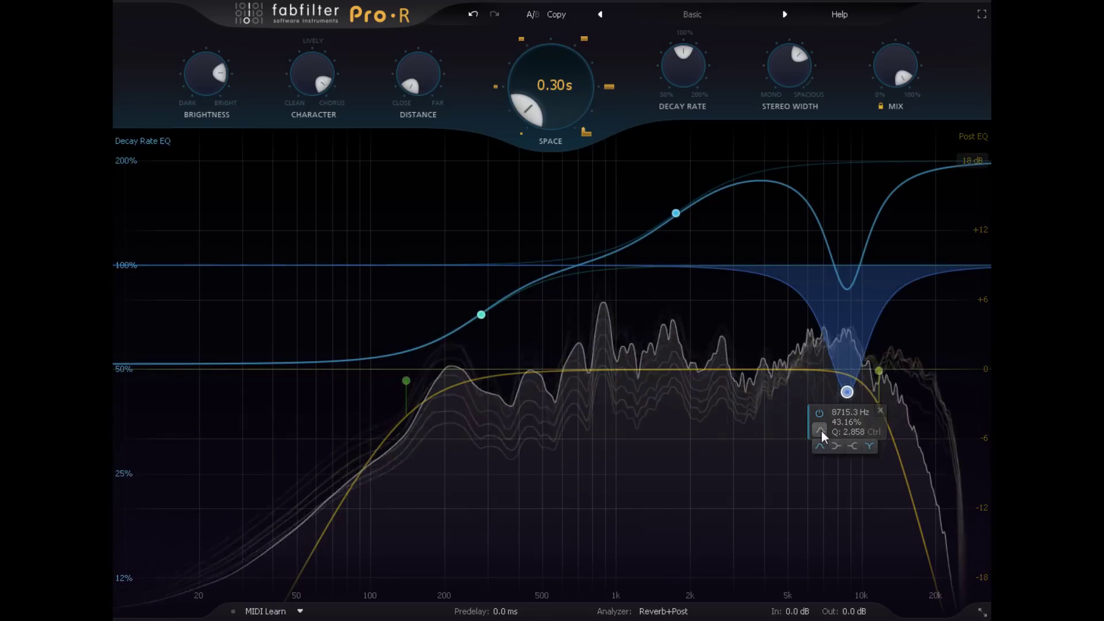
Make the decay-rate dip a notch at about 8.9 kHz and turn on Interactive Help Hints
left_click(870, 446)
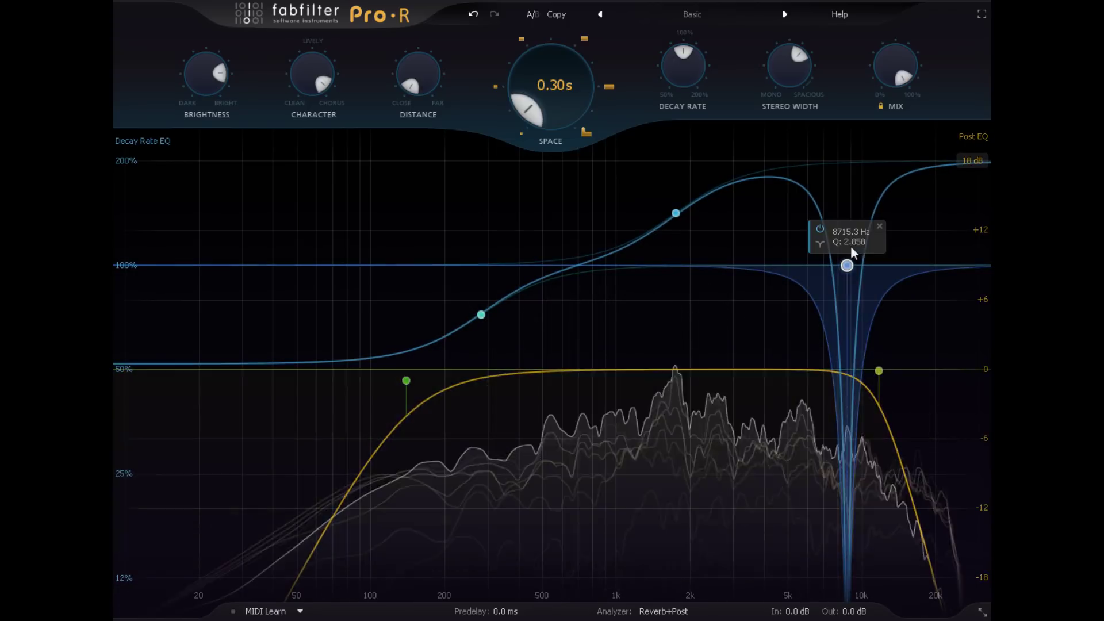
scroll(847, 267, "down", 2)
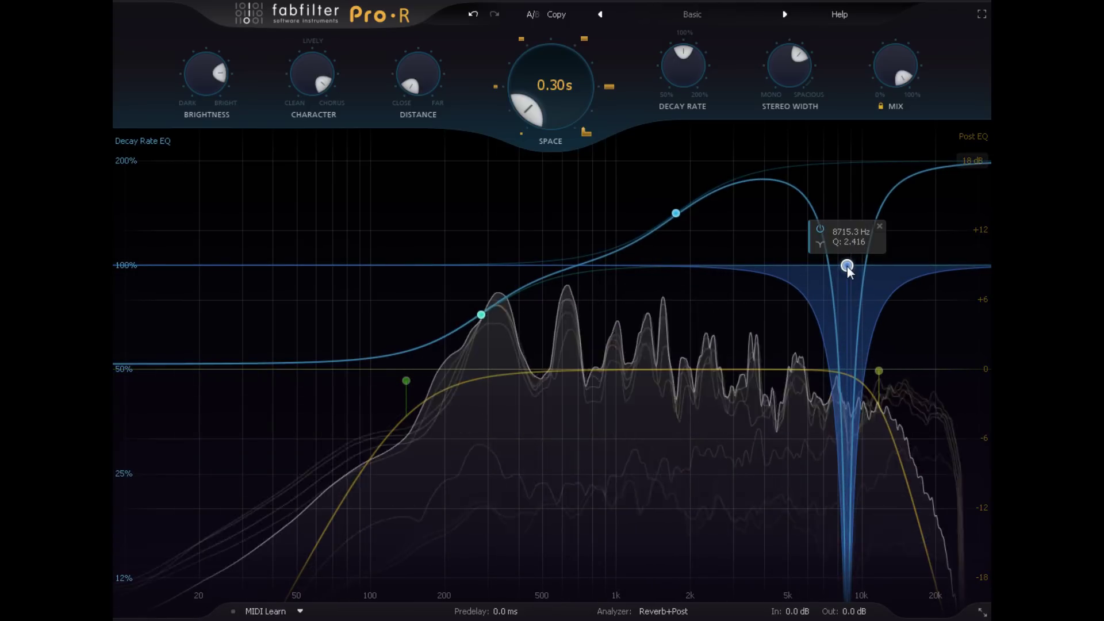
left_click_drag(847, 268, 853, 269)
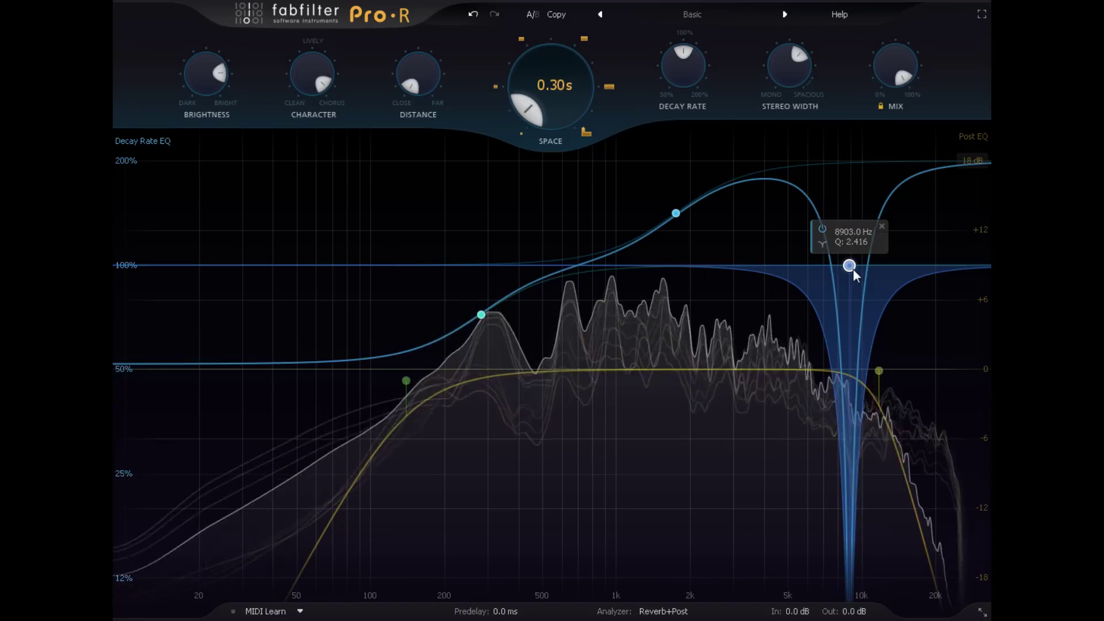
left_click(839, 16)
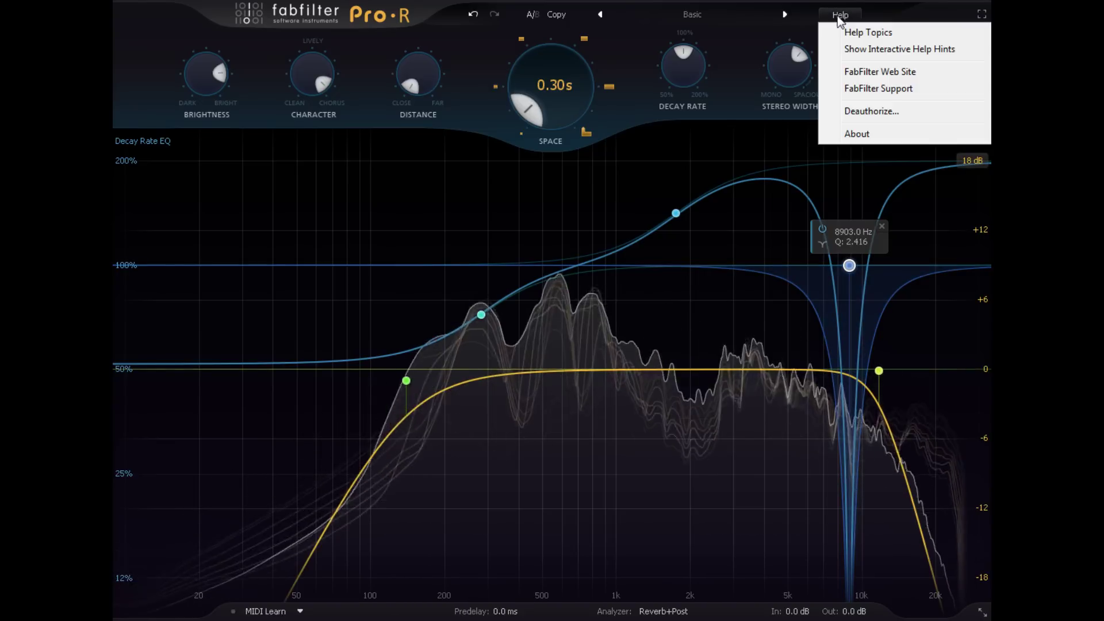
left_click(905, 49)
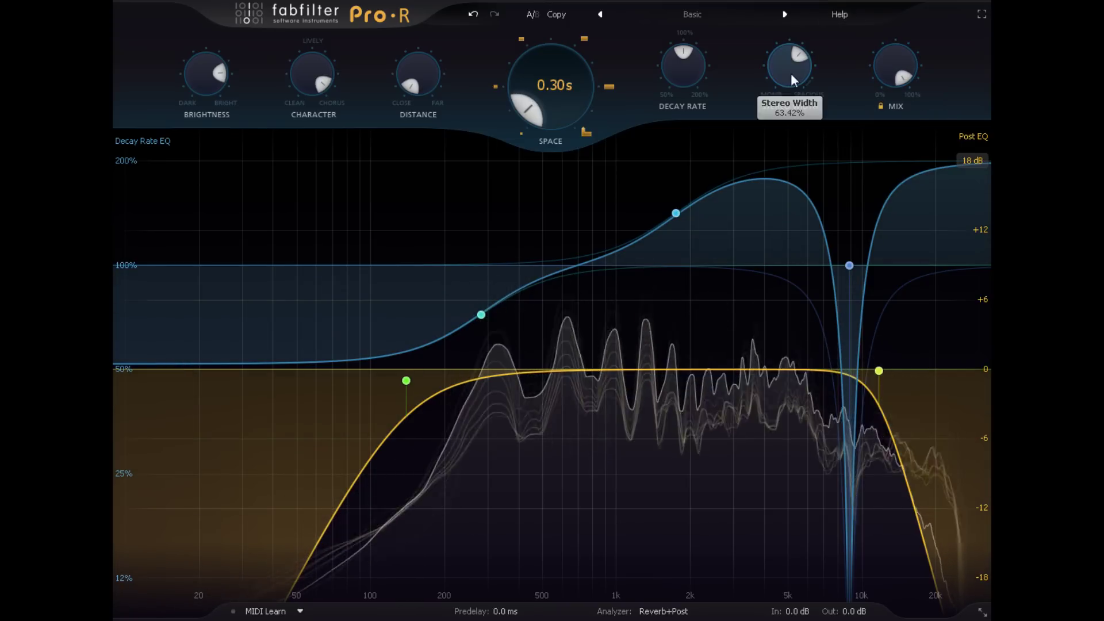